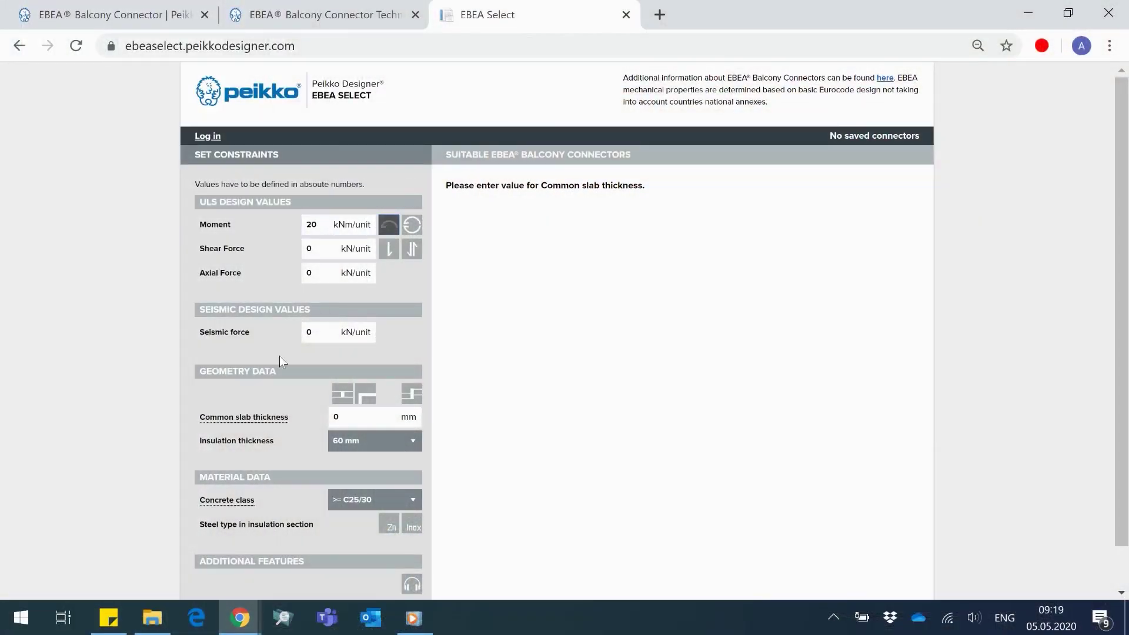
- Start entering a 200 mm common slab thickness in EBEA Select
{"action": "mouse_move", "coordinate": [246, 418]}
{"action": "left_click", "coordinate": [345, 418]}
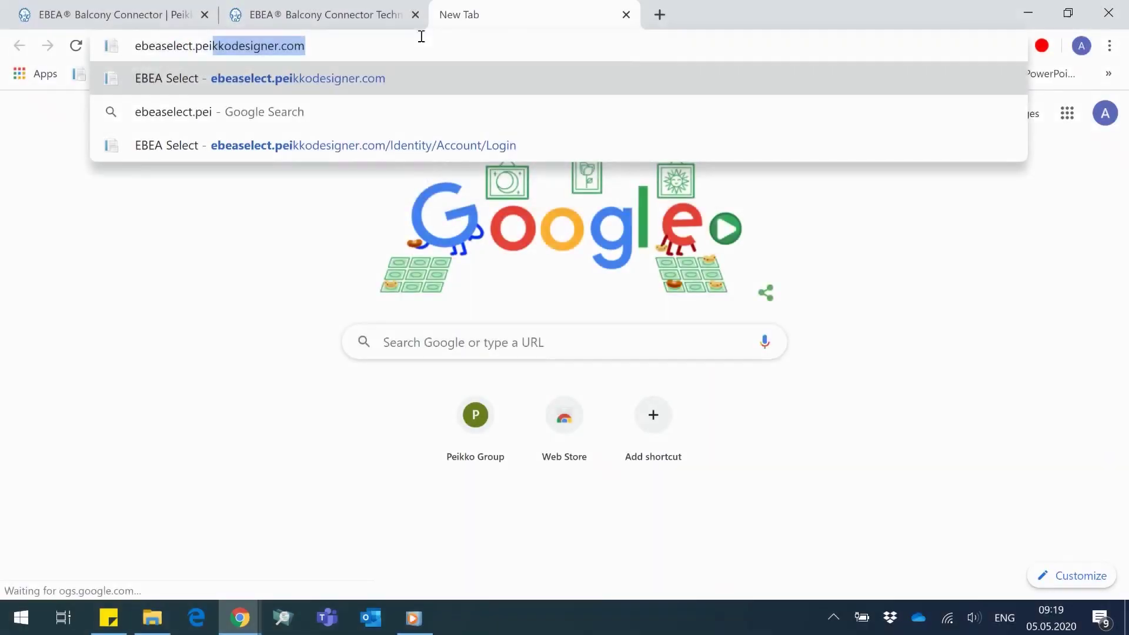
- Load ebeaselect.peikkodesigner.com in the new Chrome tab
{"action": "type", "text": "kodesigner.com"}
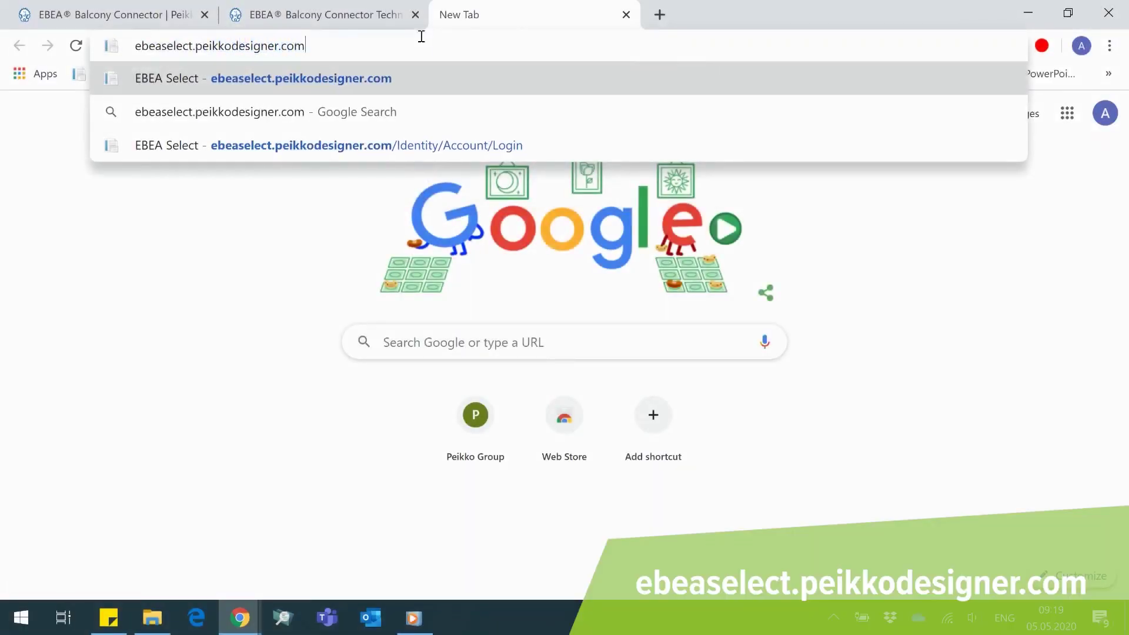
{"action": "key", "text": "Return"}
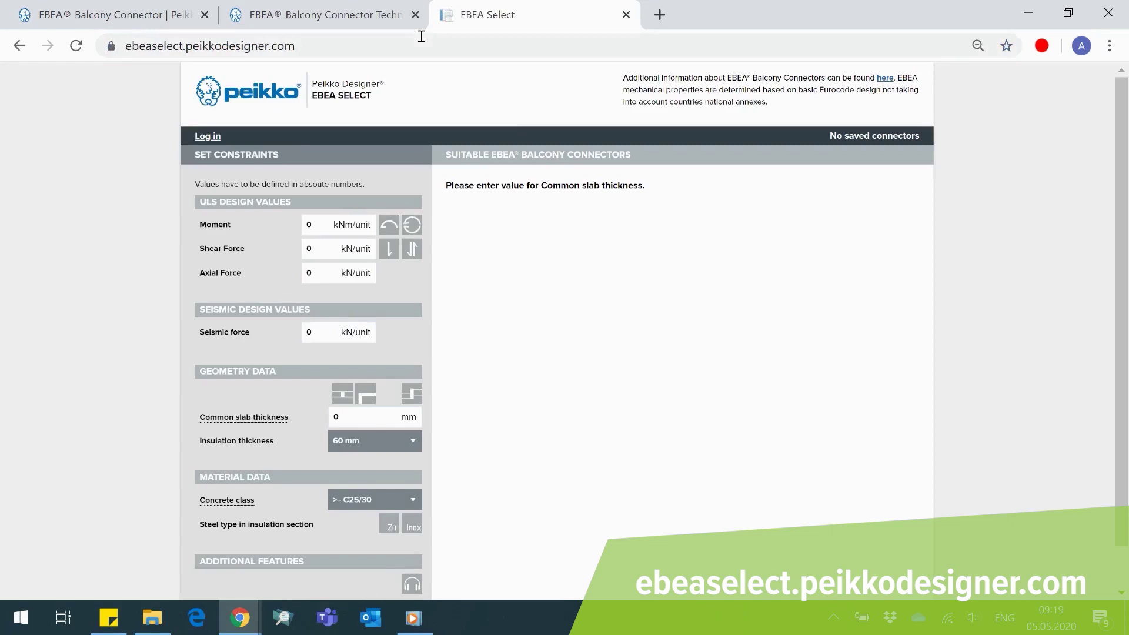
{"action": "scroll", "coordinate": [422, 123], "scroll_direction": "down", "scroll_amount": 1}
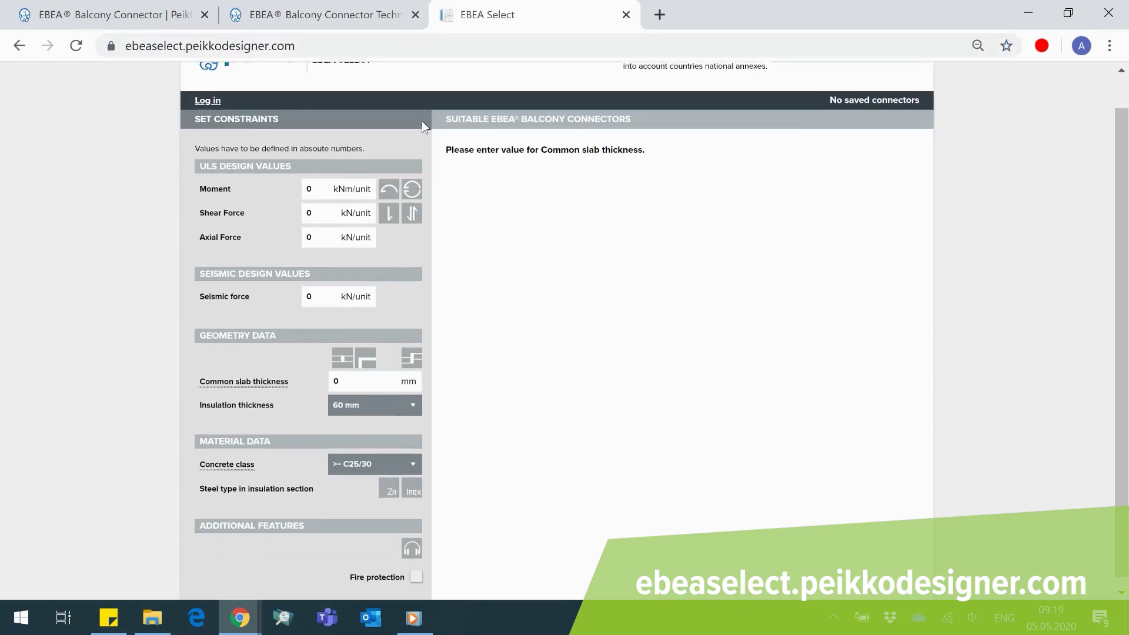
{"action": "scroll", "coordinate": [426, 119], "scroll_direction": "up", "scroll_amount": 1}
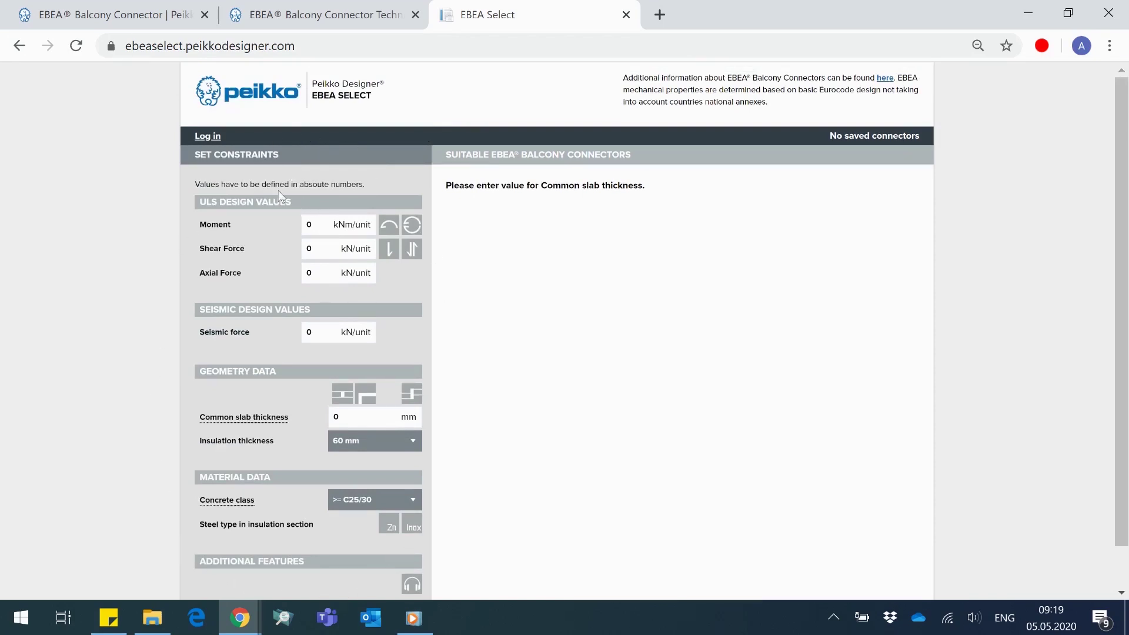
- Enter a negative 20 kNm/unit moment, 200 mm slab thickness, flat-surface geometry, and concrete class >= C25/30
{"action": "left_click", "coordinate": [316, 221]}
{"action": "left_click", "coordinate": [388, 226]}
{"action": "left_click", "coordinate": [345, 417]}
{"action": "type", "text": "200"}
{"action": "left_click", "coordinate": [344, 397]}
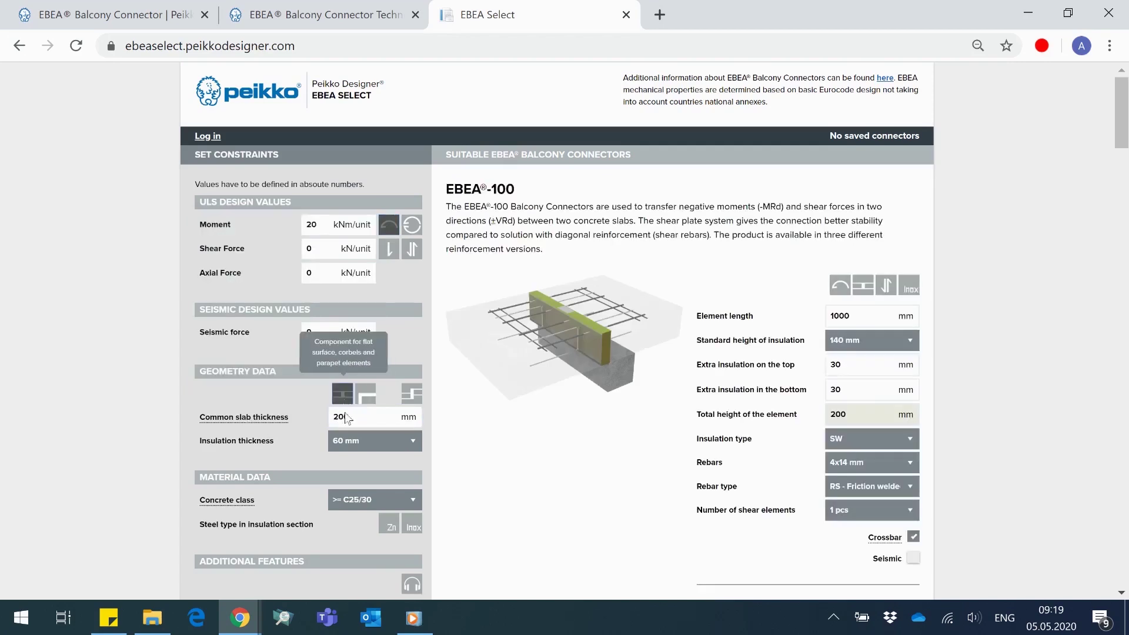
{"action": "left_click", "coordinate": [350, 500]}
{"action": "left_click", "coordinate": [350, 504]}
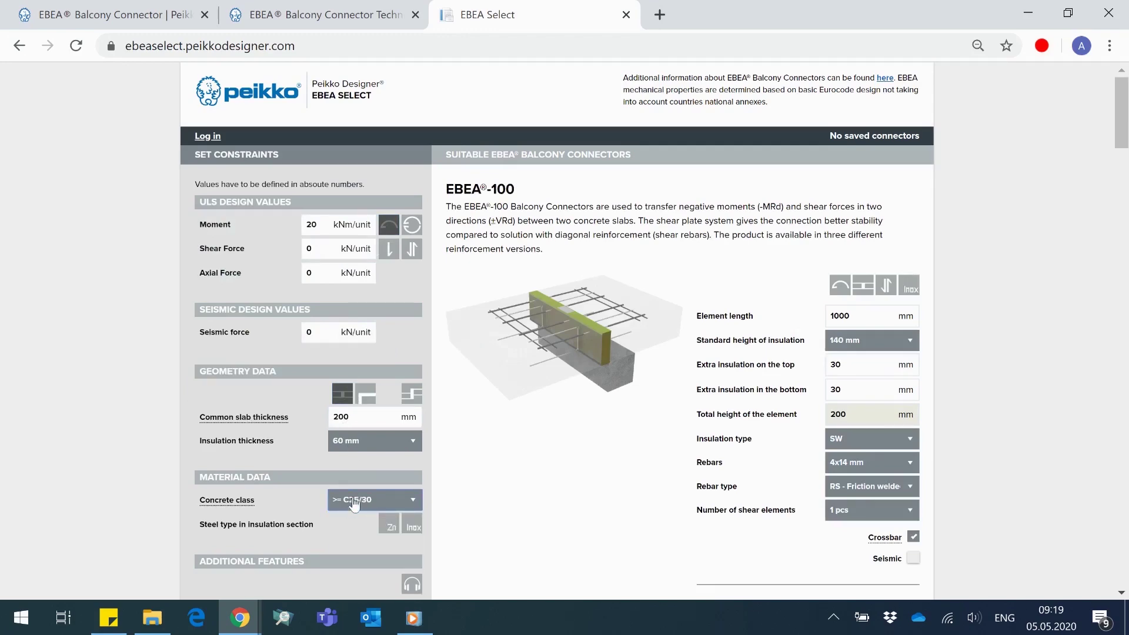
{"action": "scroll", "coordinate": [453, 383], "scroll_direction": "down", "scroll_amount": 10}
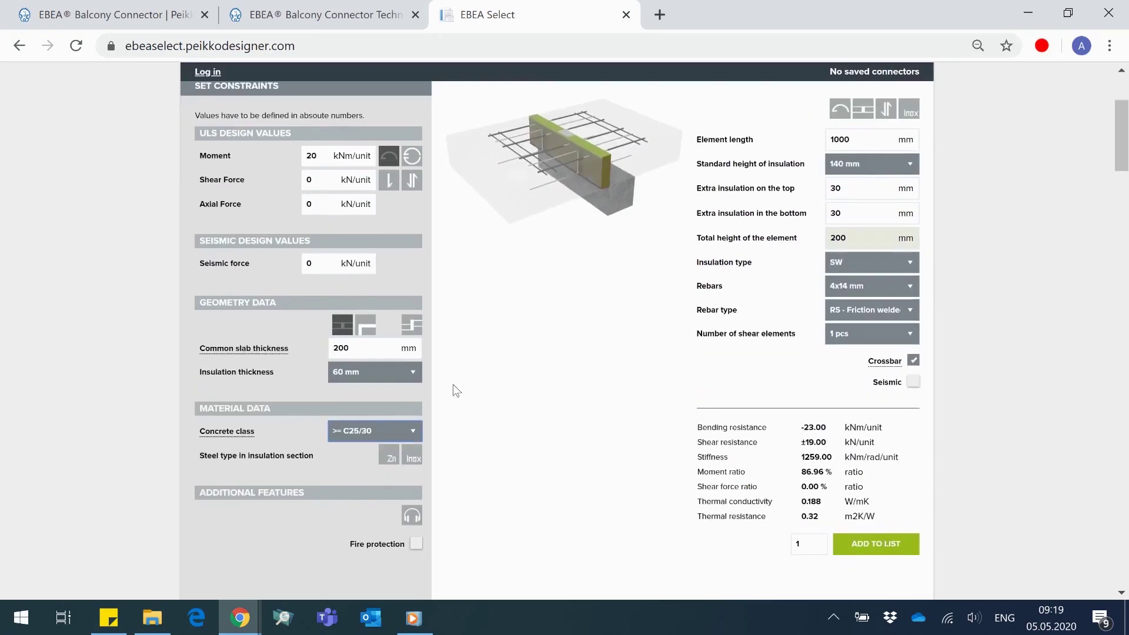
{"action": "scroll", "coordinate": [453, 383], "scroll_direction": "down", "scroll_amount": 12}
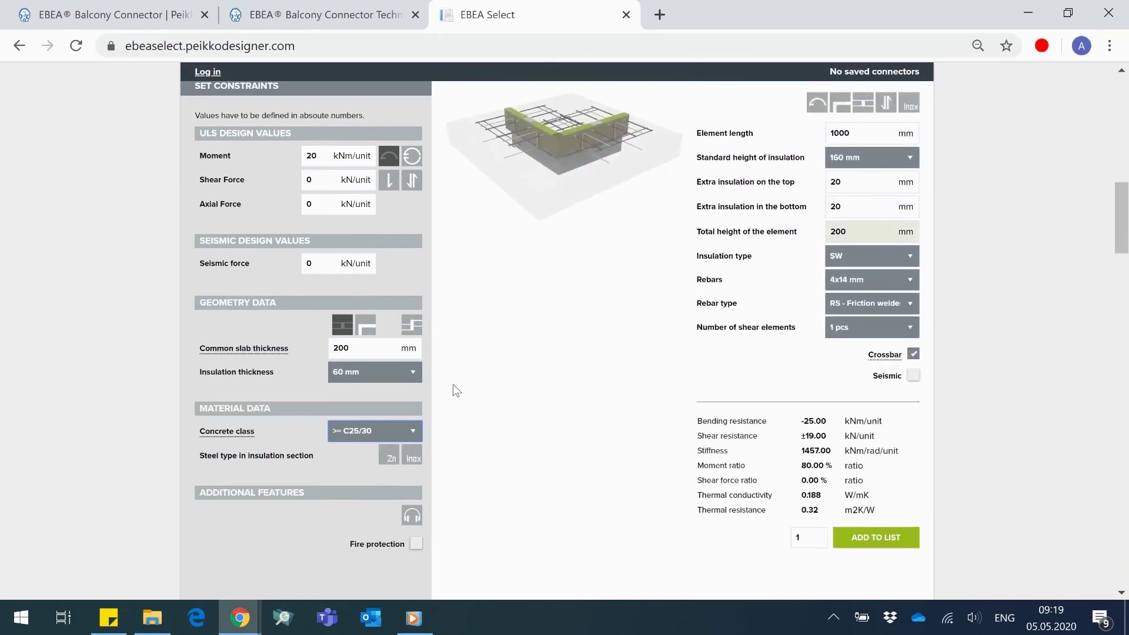
{"action": "scroll", "coordinate": [454, 385], "scroll_direction": "down", "scroll_amount": 12}
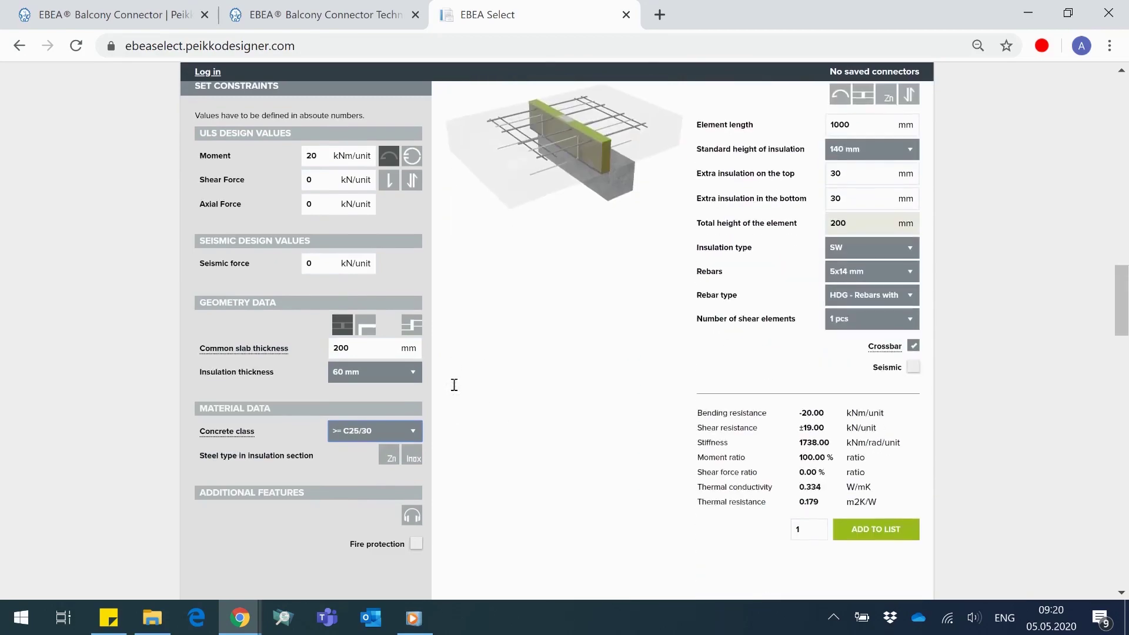
{"action": "scroll", "coordinate": [454, 384], "scroll_direction": "down", "scroll_amount": 12}
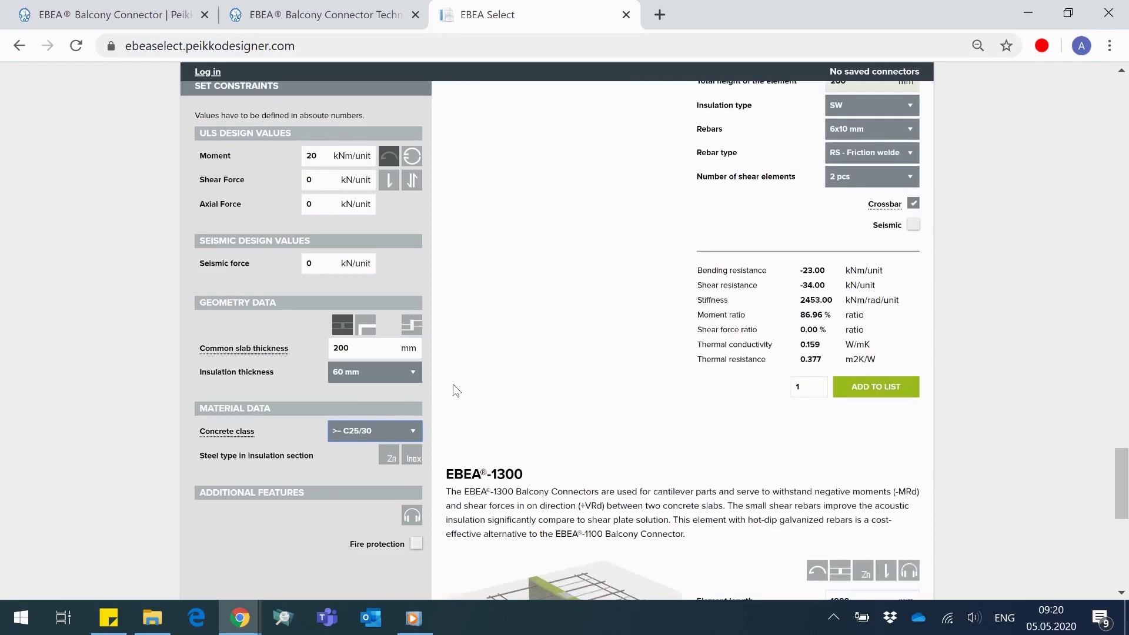
{"action": "scroll", "coordinate": [452, 383], "scroll_direction": "up", "scroll_amount": 9}
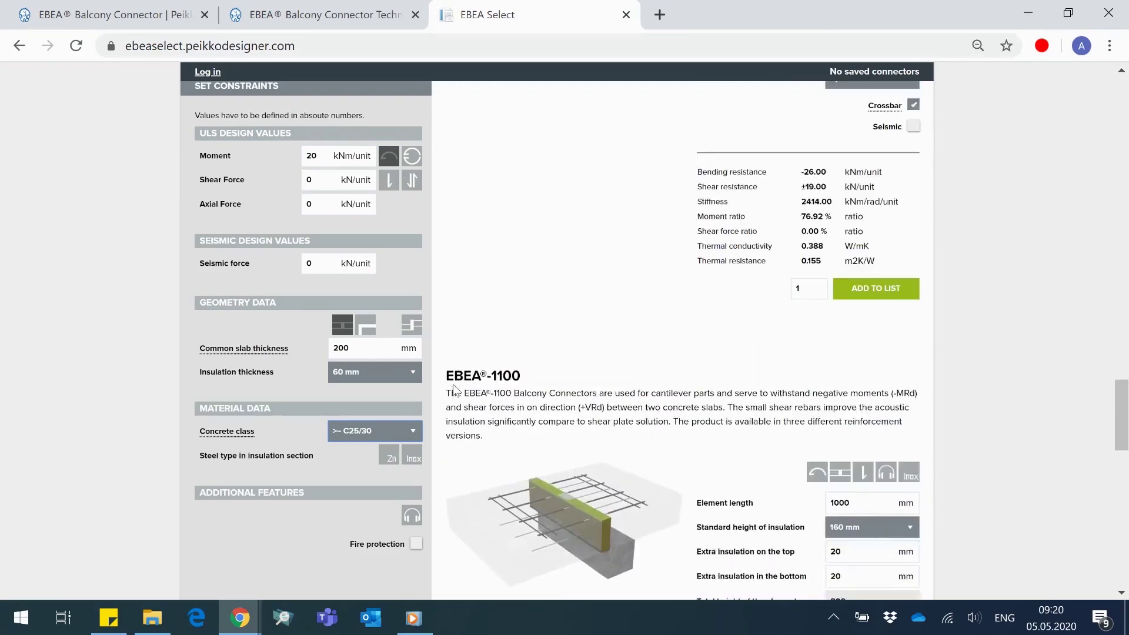
{"action": "scroll", "coordinate": [452, 384], "scroll_direction": "up", "scroll_amount": 12}
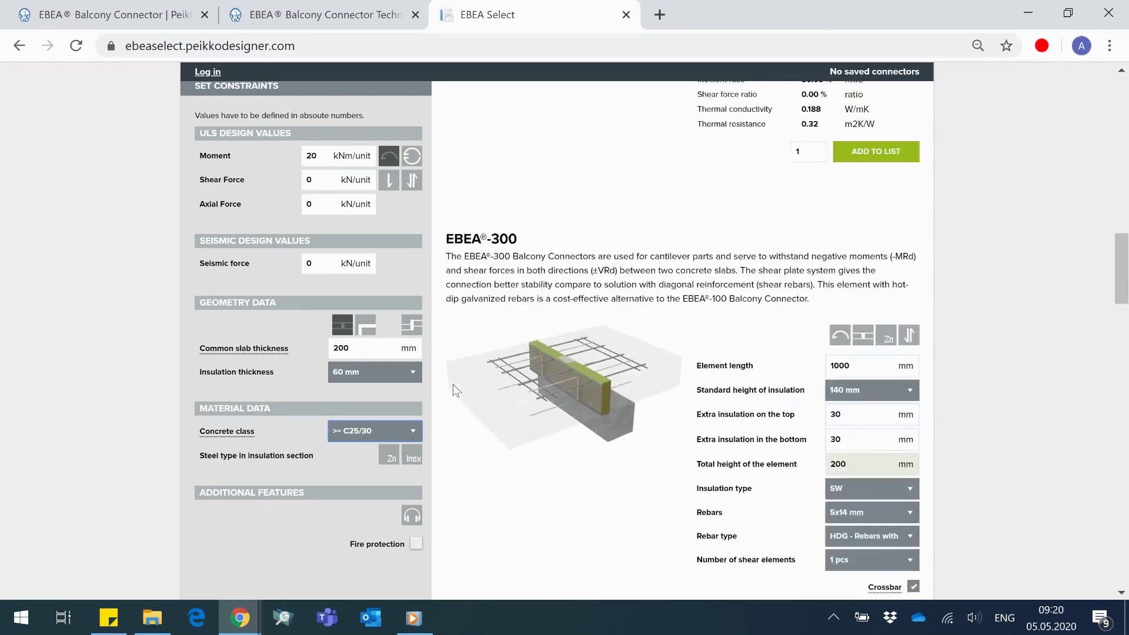
{"action": "scroll", "coordinate": [453, 383], "scroll_direction": "up", "scroll_amount": 10}
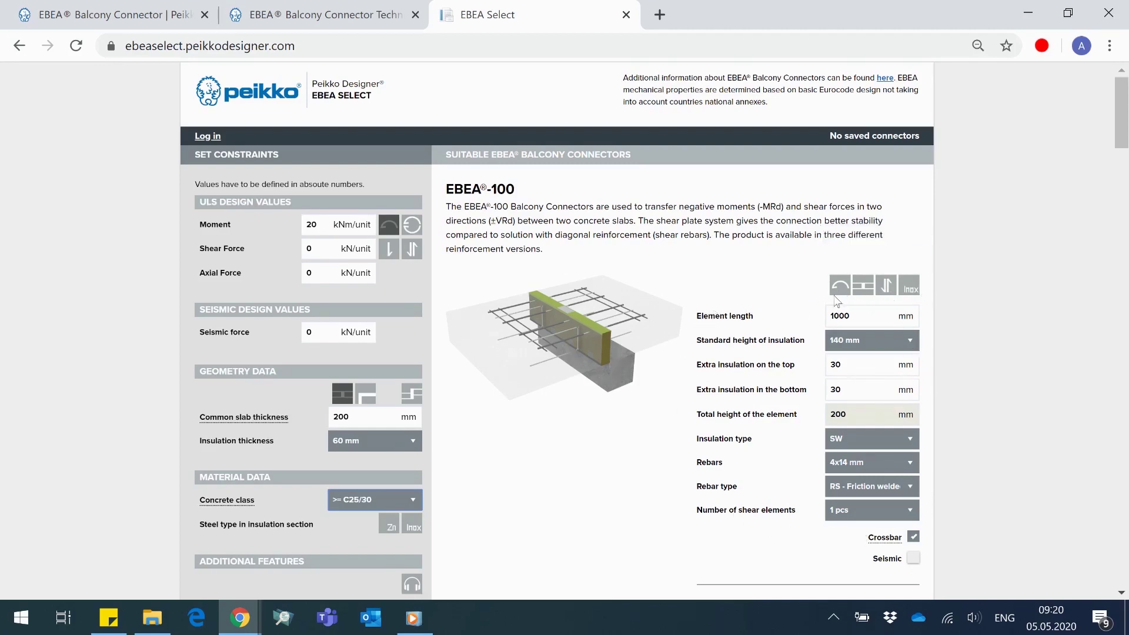
{"action": "scroll", "coordinate": [725, 324], "scroll_direction": "down", "scroll_amount": 6}
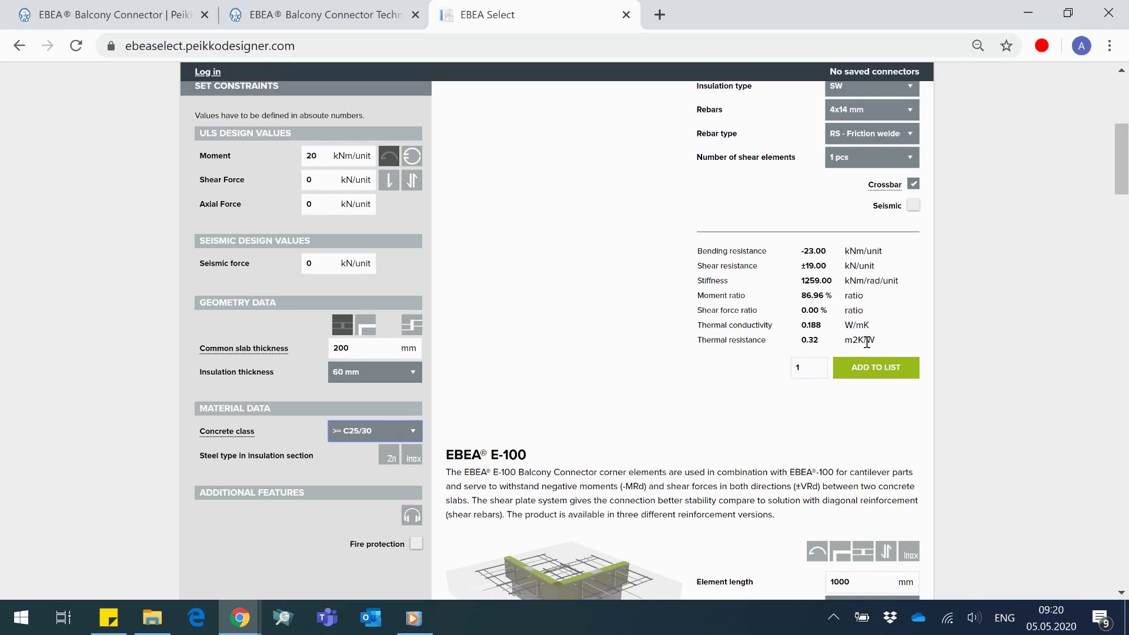
{"action": "scroll", "coordinate": [870, 340], "scroll_direction": "up", "scroll_amount": 5}
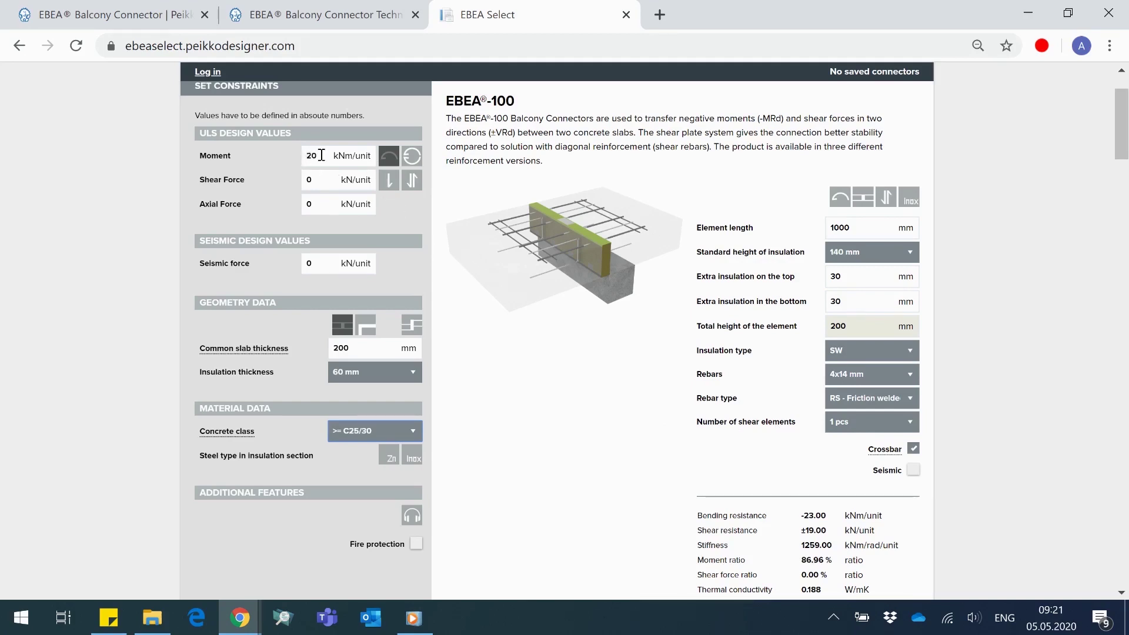
- Set a ±50 kN/unit shear force and an 80 mm insulation thickness
{"action": "left_click", "coordinate": [317, 177]}
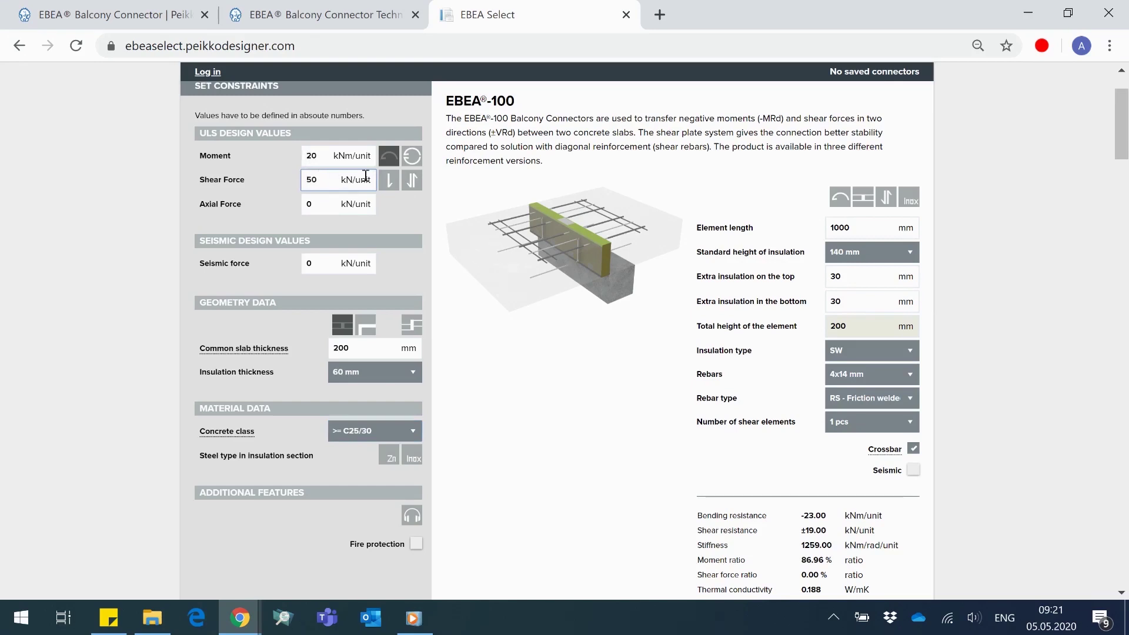
{"action": "left_click", "coordinate": [410, 182]}
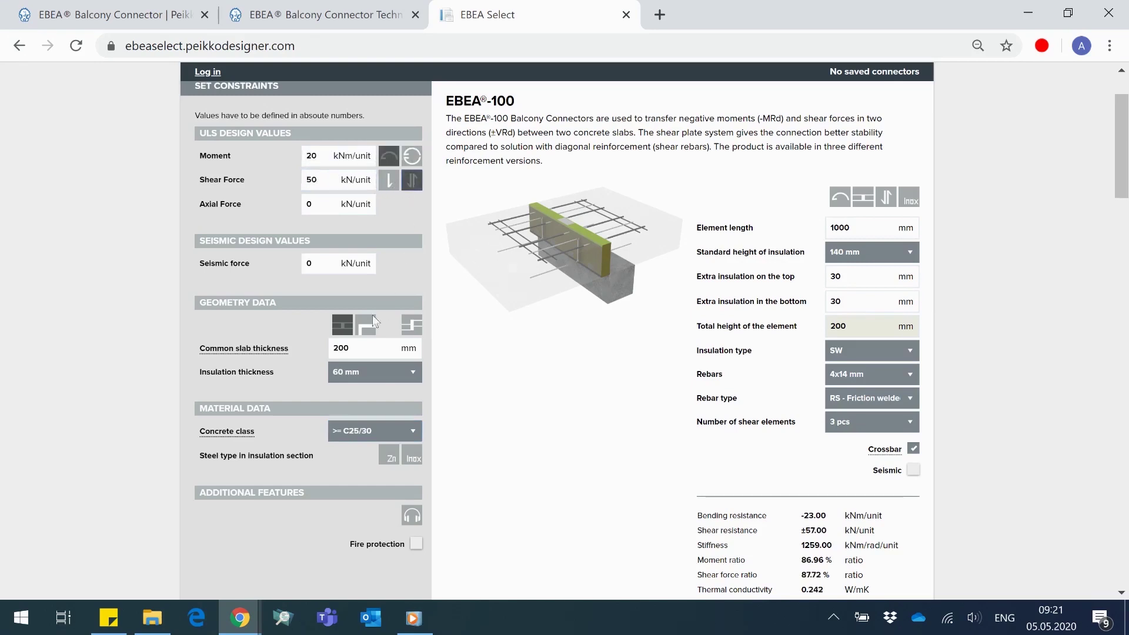
{"action": "left_click", "coordinate": [353, 372]}
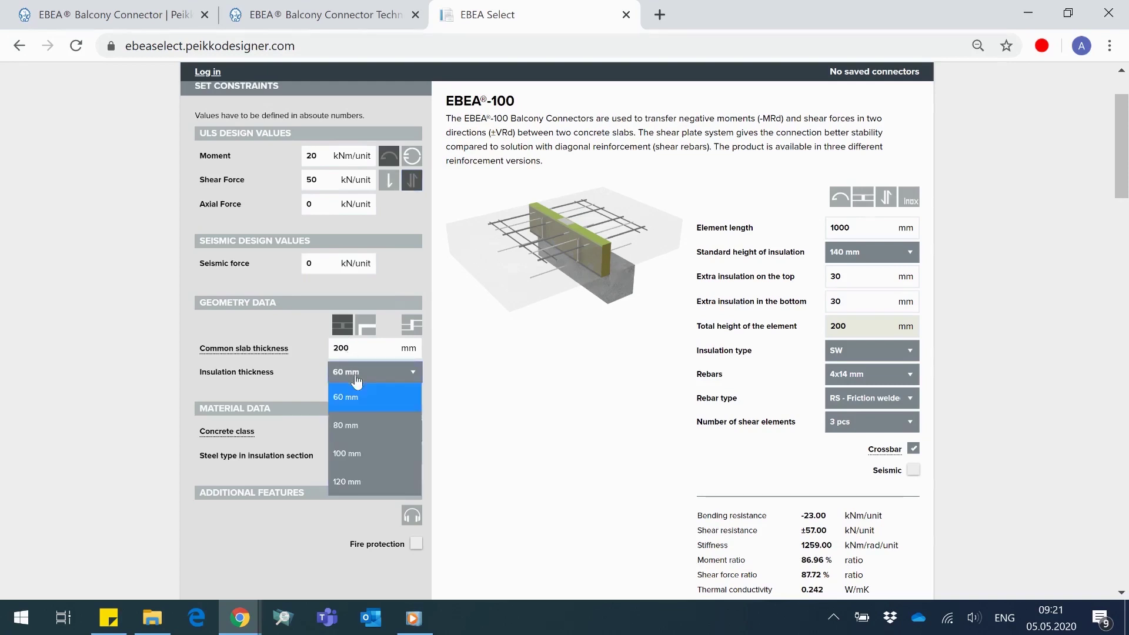
{"action": "left_click", "coordinate": [354, 424]}
{"action": "scroll", "coordinate": [515, 357], "scroll_direction": "up", "scroll_amount": 1}
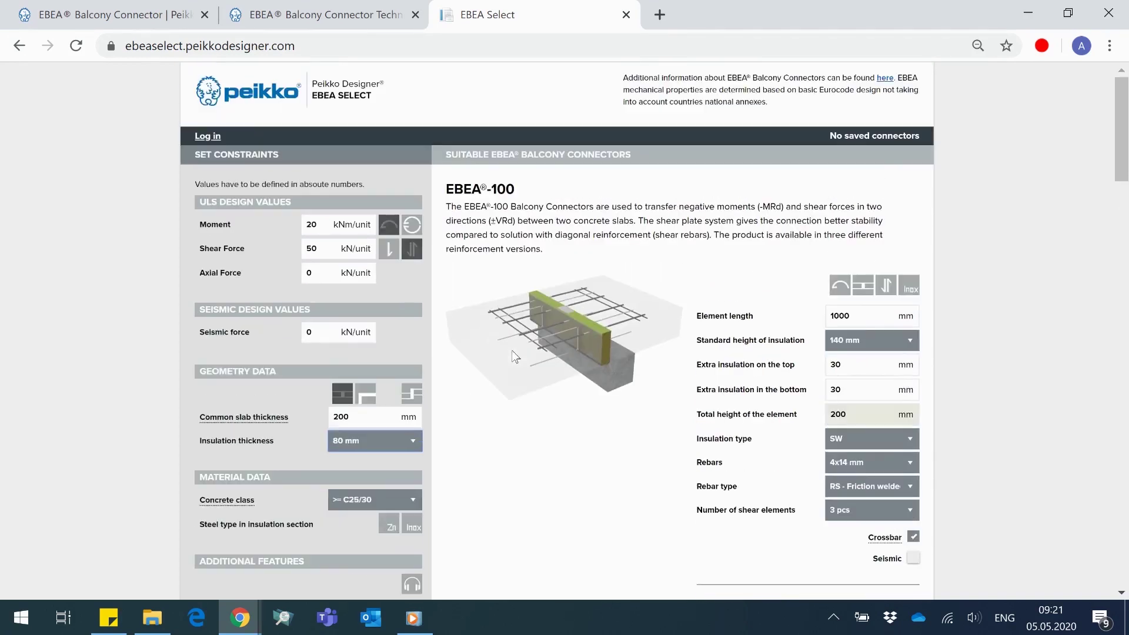
{"action": "scroll", "coordinate": [510, 313], "scroll_direction": "down", "scroll_amount": 1}
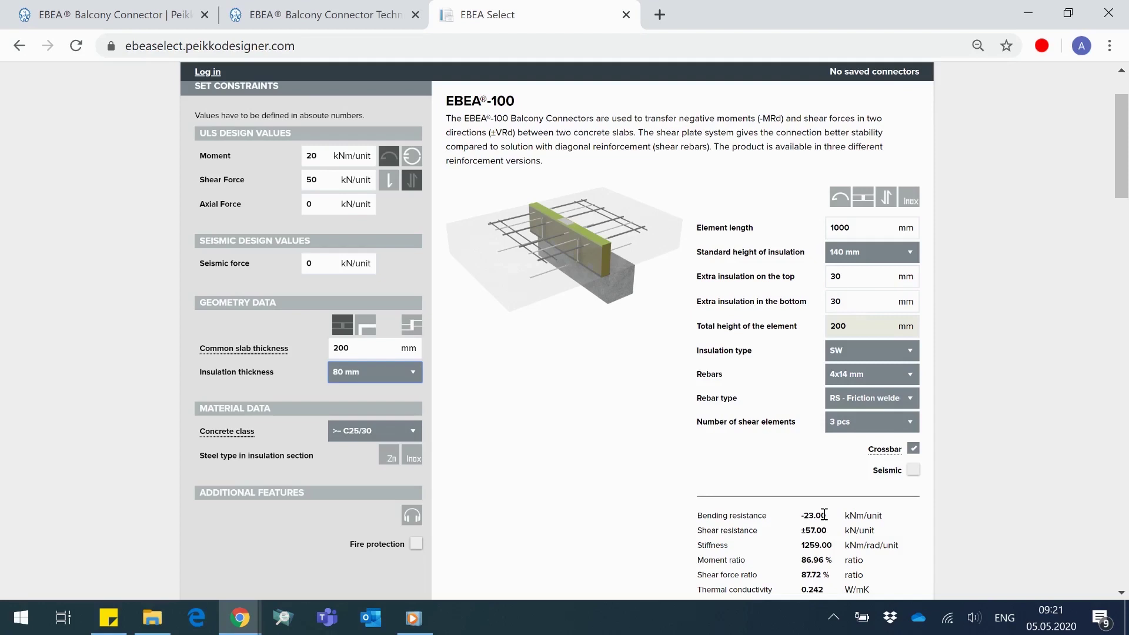
{"action": "scroll", "coordinate": [824, 515], "scroll_direction": "down", "scroll_amount": 2}
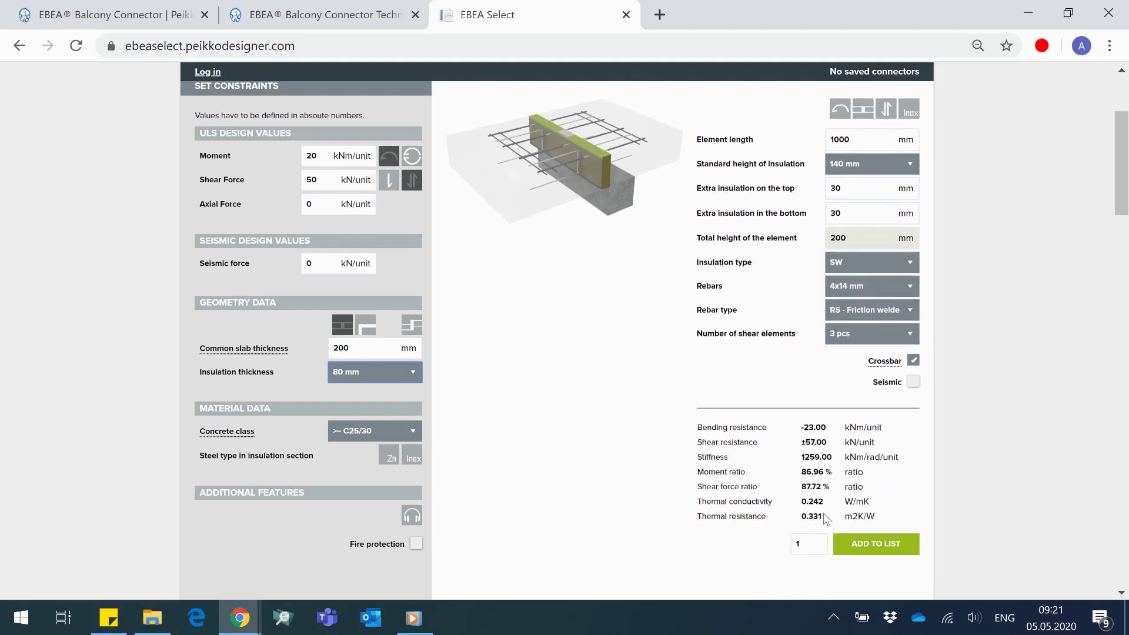
{"action": "left_click_drag", "start_coordinate": [833, 488], "coordinate": [800, 488]}
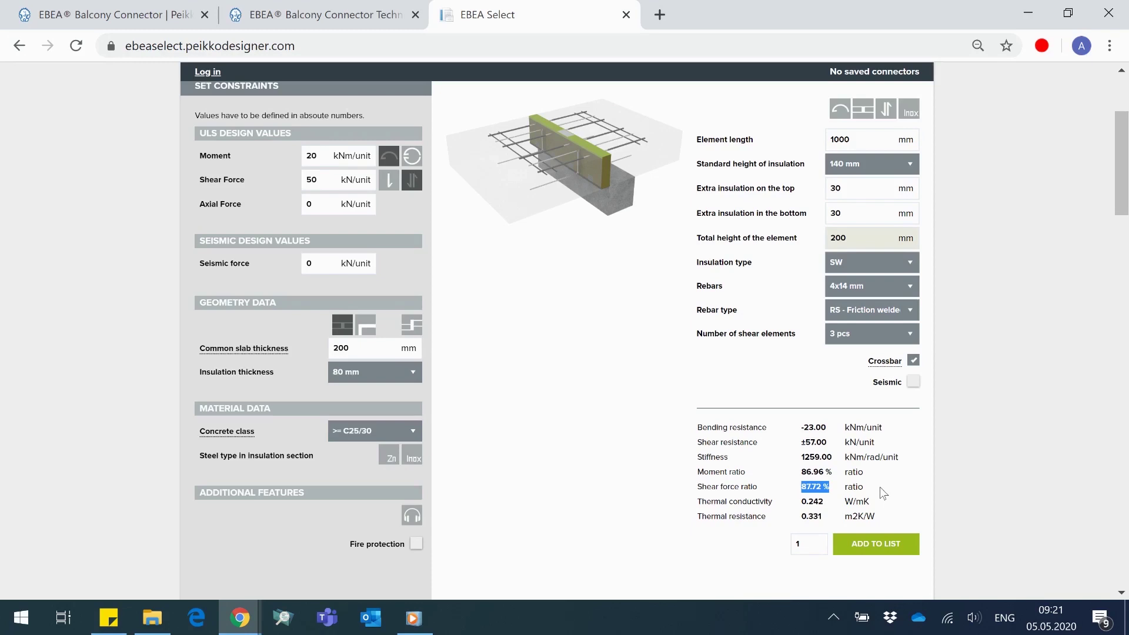
- Change the EBEA-100 number of shear elements to 4 pcs
{"action": "left_click", "coordinate": [875, 341]}
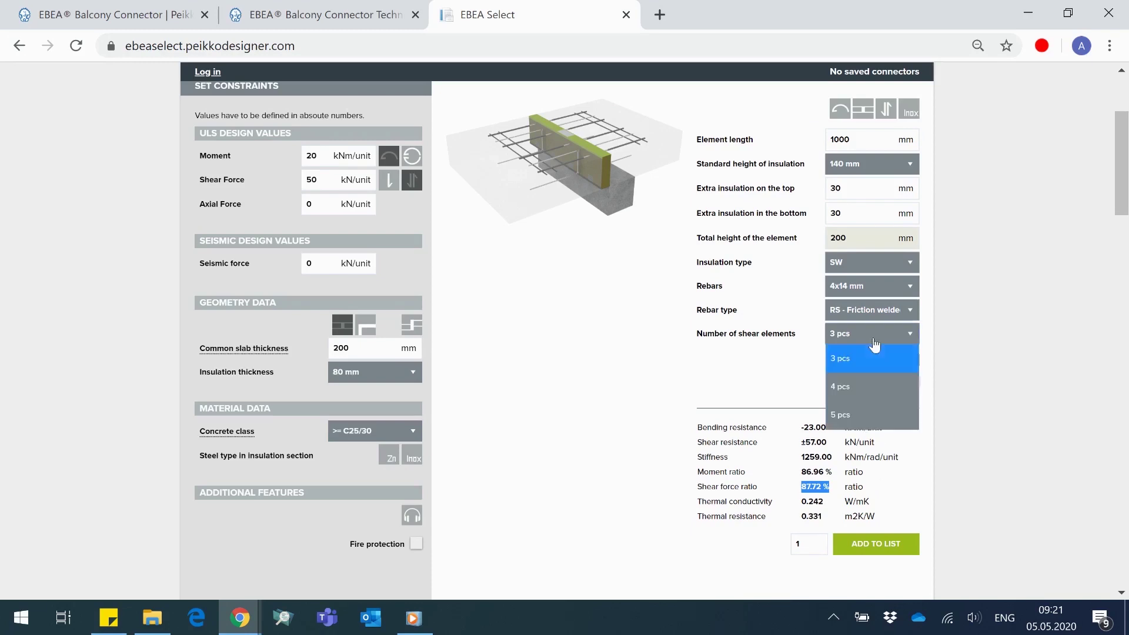
{"action": "left_click", "coordinate": [845, 386]}
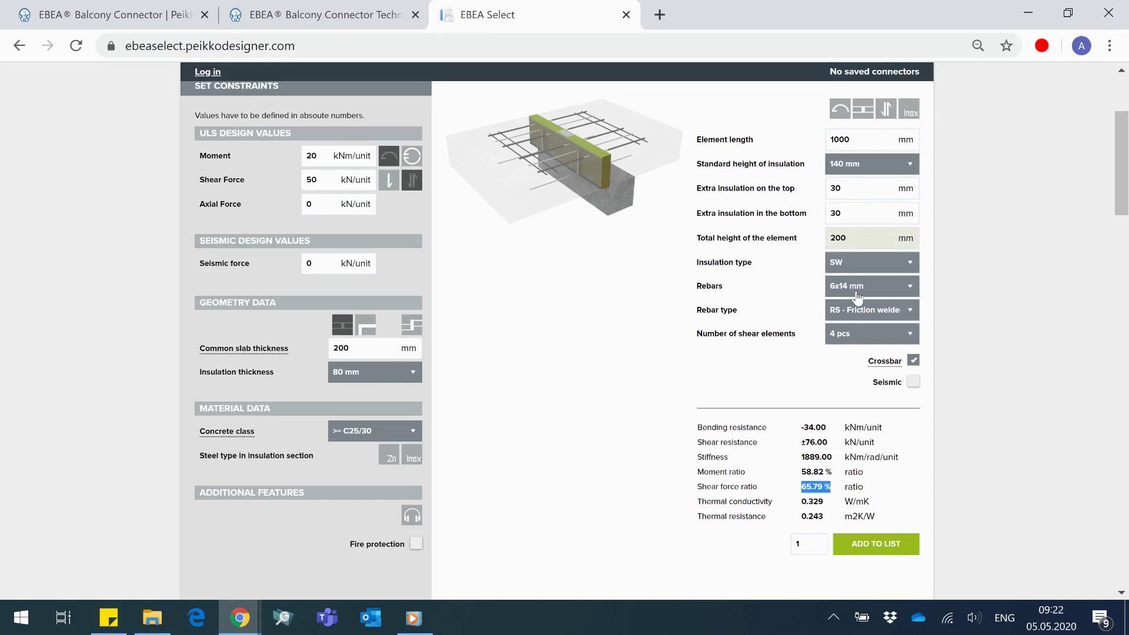
- Open the EBEA Balcony Connector product page from the 'here' link in a new tab and view it
{"action": "scroll", "coordinate": [857, 296], "scroll_direction": "up", "scroll_amount": 3}
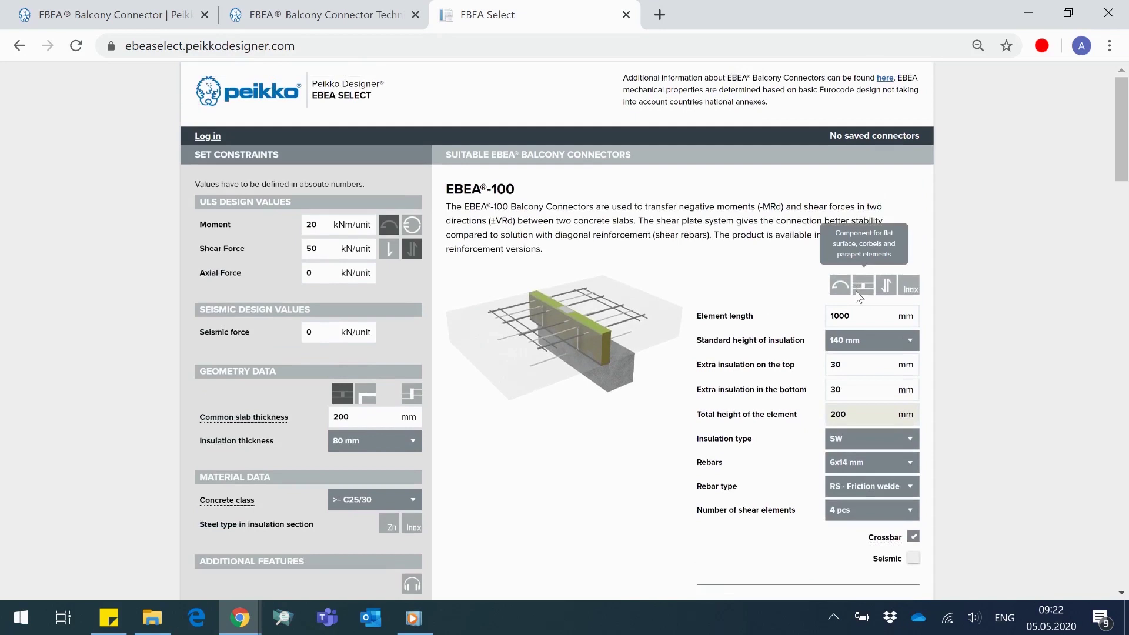
{"action": "right_click", "coordinate": [892, 87]}
{"action": "left_click", "coordinate": [894, 93]}
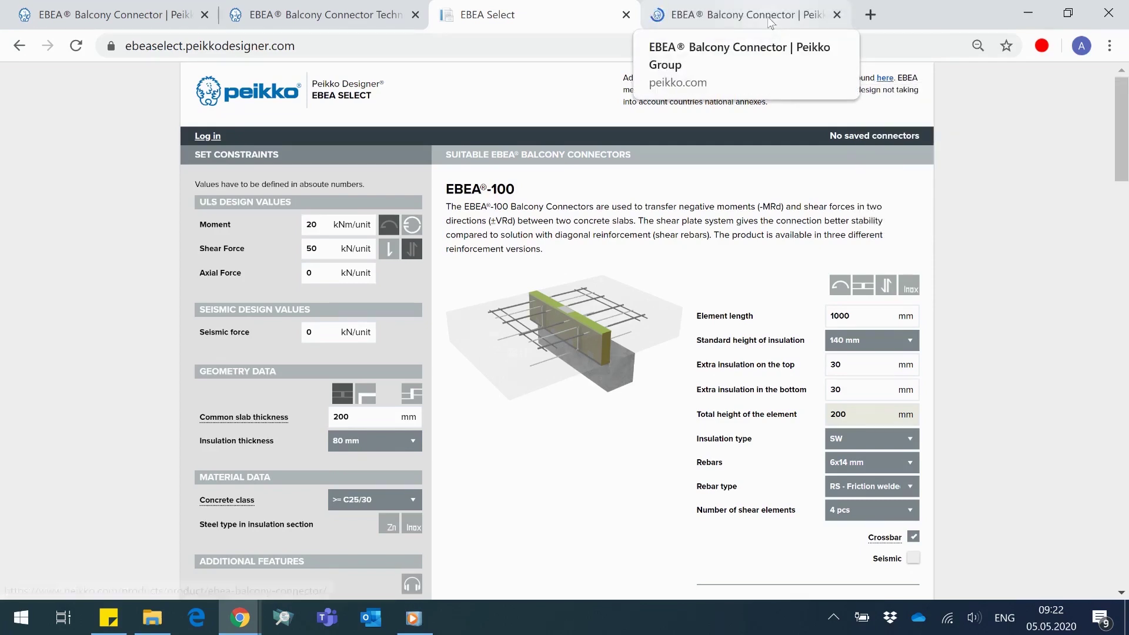
{"action": "left_click", "coordinate": [771, 21]}
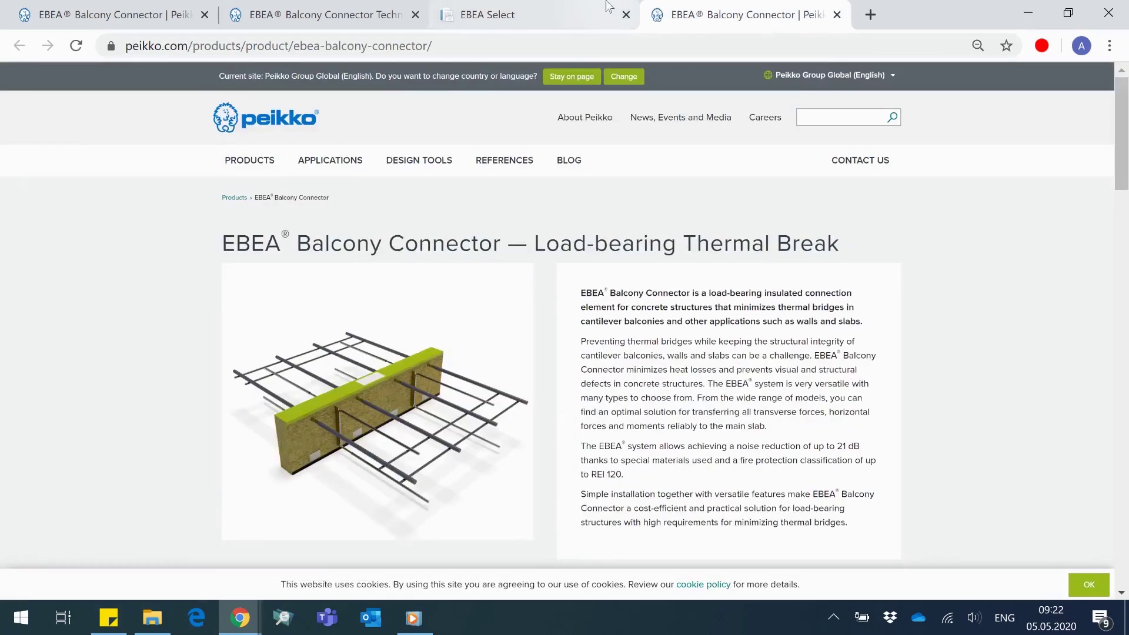
- Back in EBEA Select, enter quantity 5 for EBEA-100 and add it to the list
{"action": "left_click", "coordinate": [596, 16]}
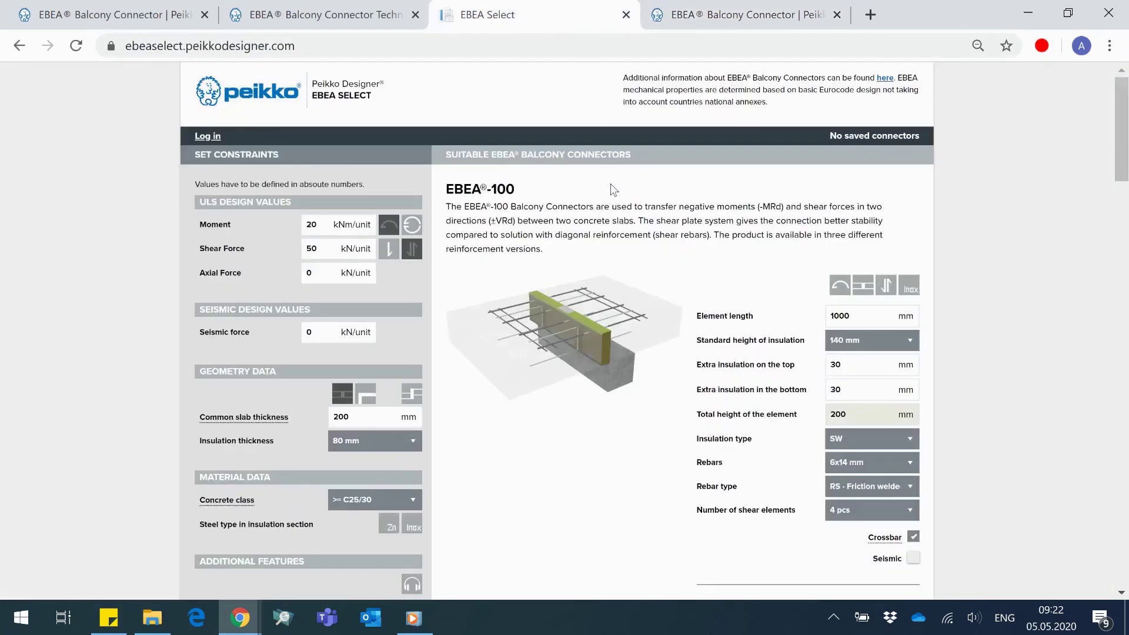
{"action": "scroll", "coordinate": [610, 184], "scroll_direction": "down", "scroll_amount": 3}
{"action": "scroll", "coordinate": [610, 184], "scroll_direction": "down", "scroll_amount": 5}
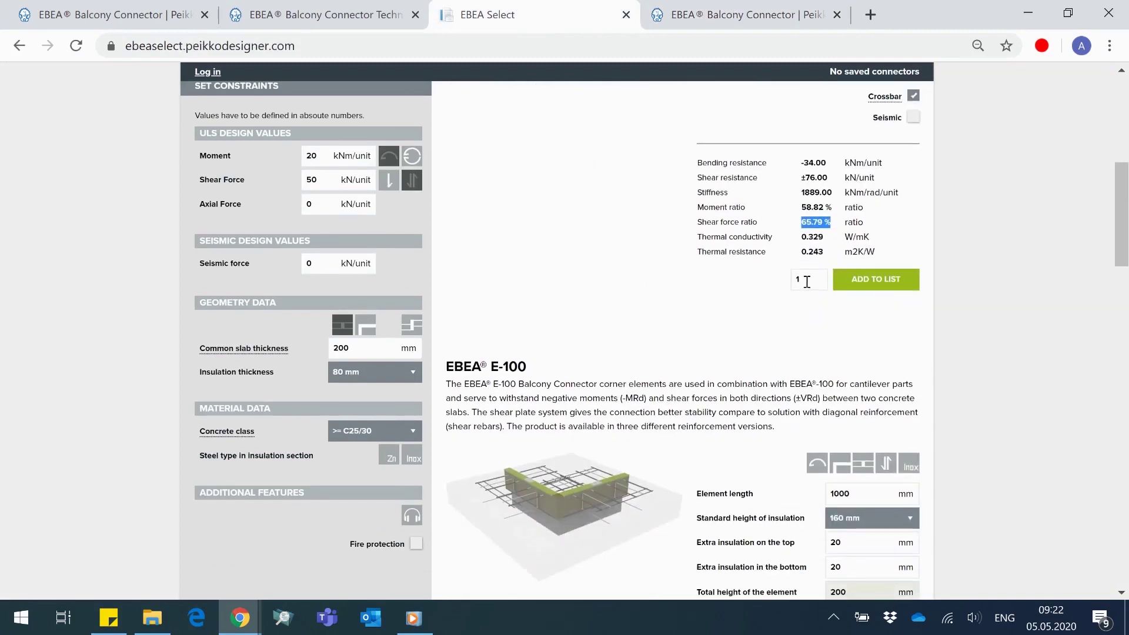
{"action": "left_click", "coordinate": [807, 282]}
{"action": "type", "text": "5"}
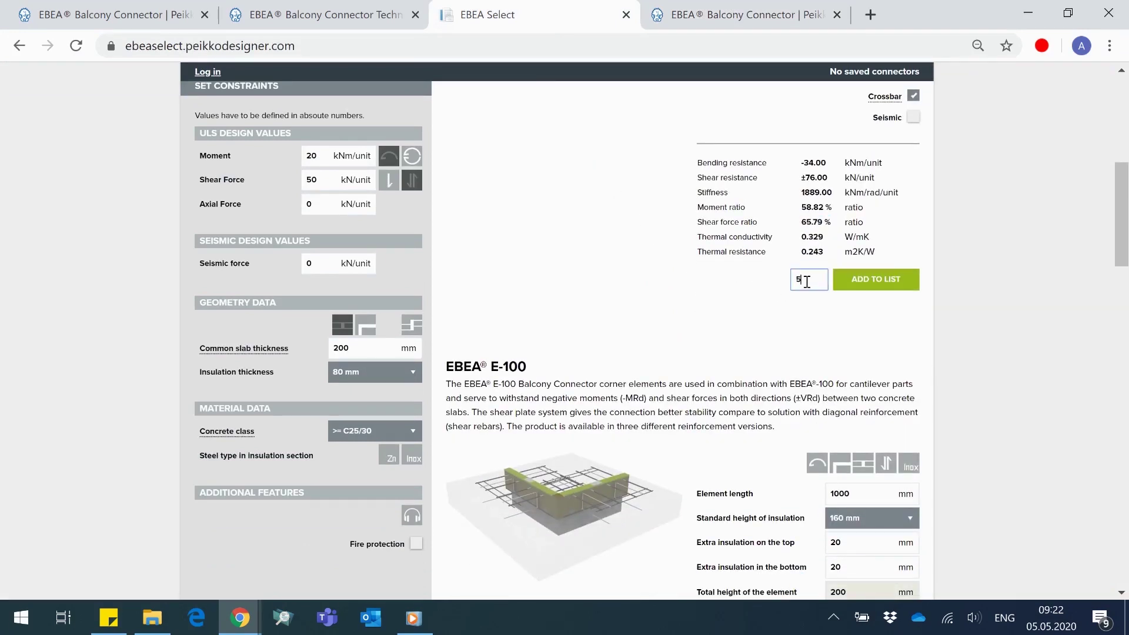
{"action": "left_click", "coordinate": [891, 287]}
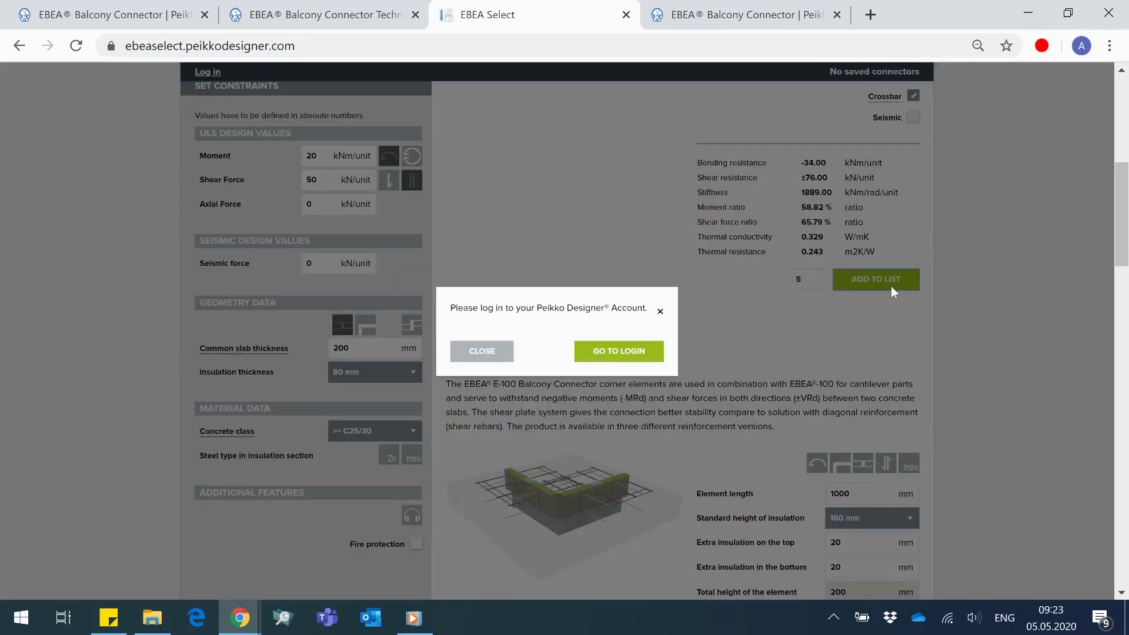
- Go to login, open the Peikko Designer account sign-up page in a new tab, then return to login
{"action": "left_click", "coordinate": [636, 360]}
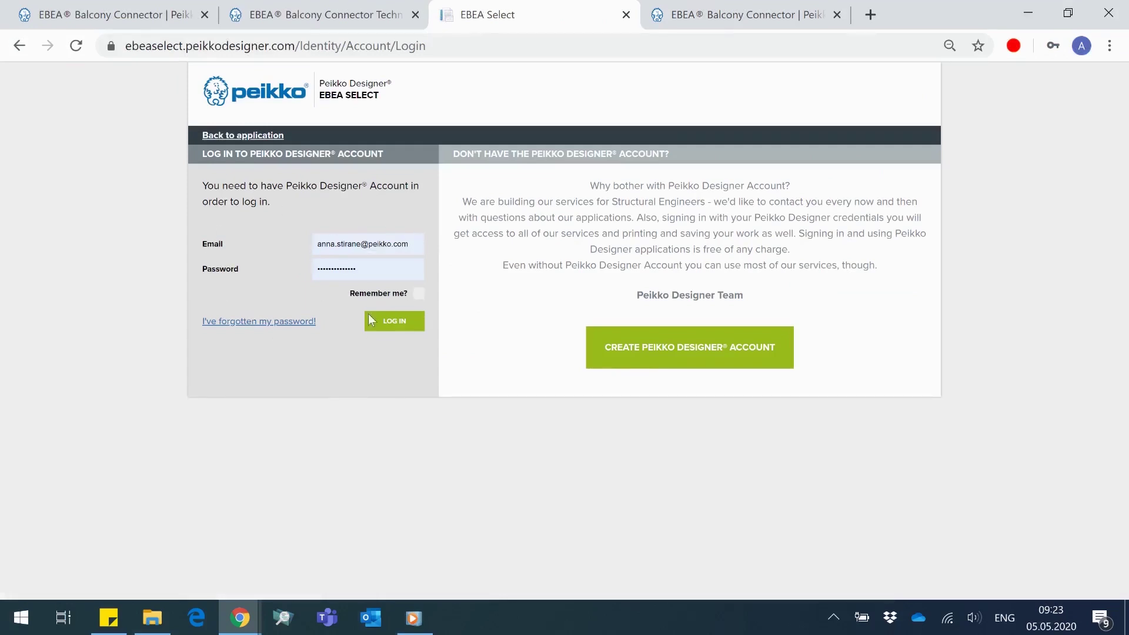
{"action": "left_click", "coordinate": [691, 353]}
{"action": "right_click", "coordinate": [691, 355]}
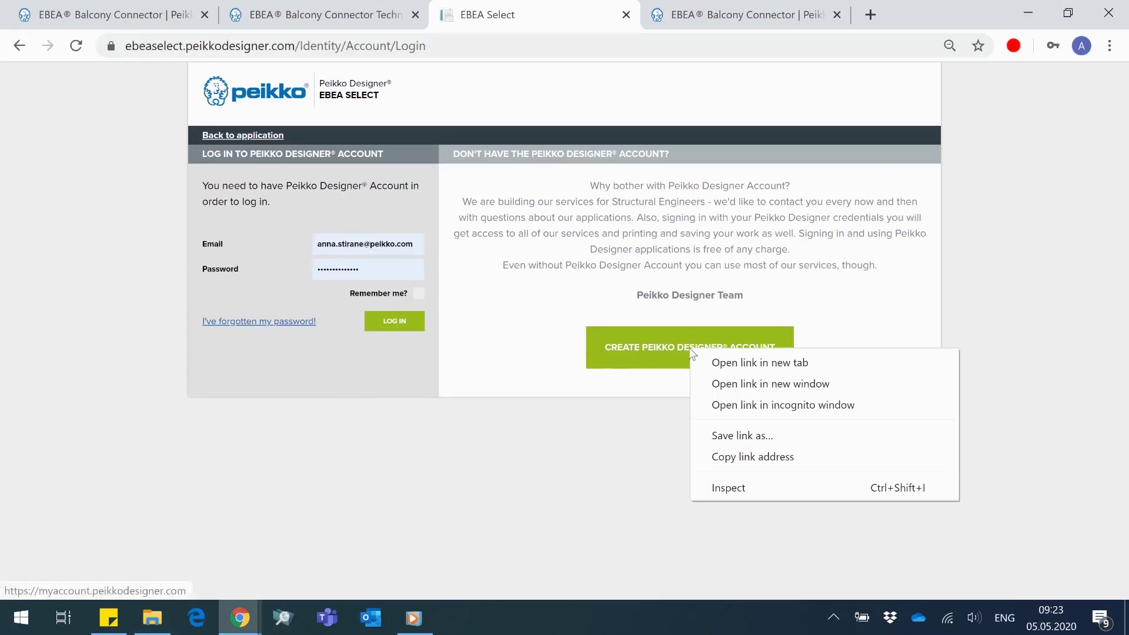
{"action": "left_click", "coordinate": [714, 361]}
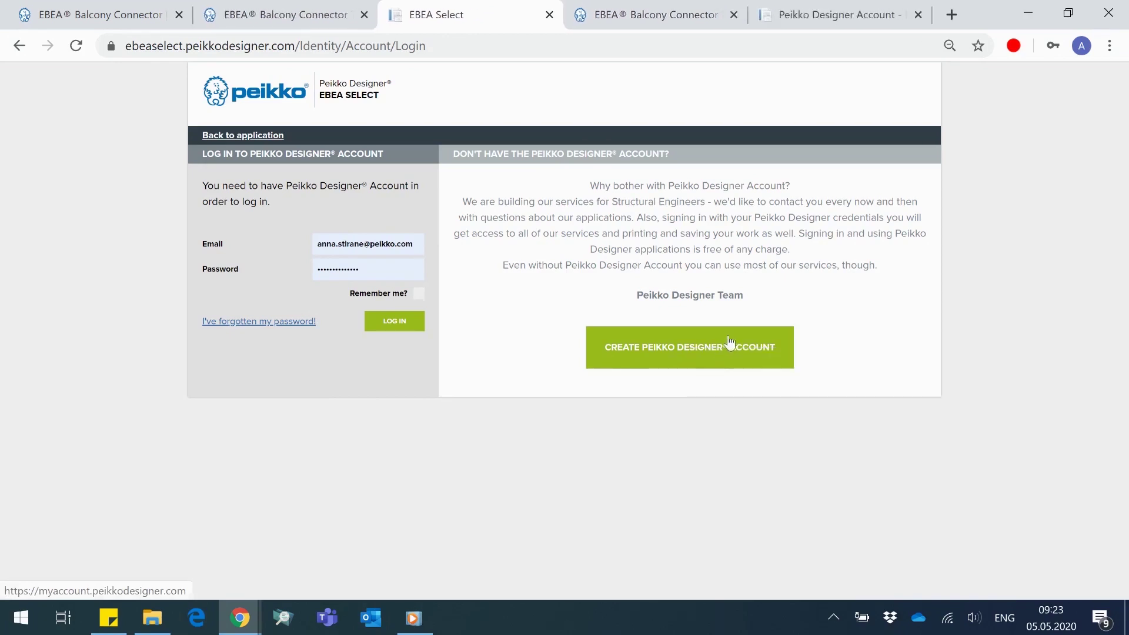
{"action": "left_click", "coordinate": [831, 25]}
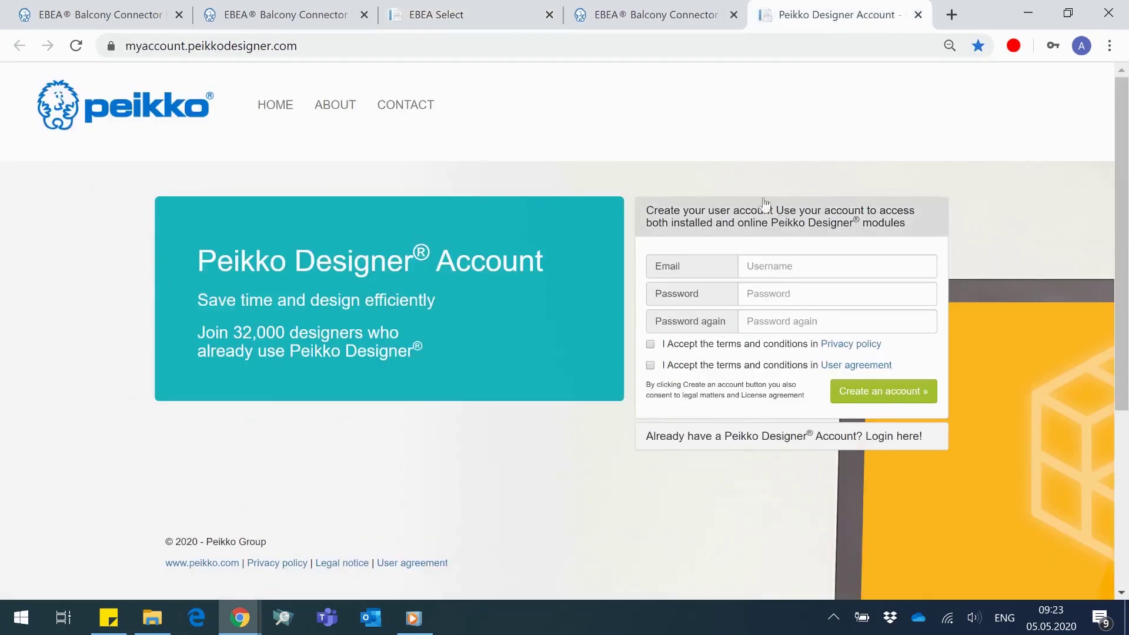
{"action": "left_click", "coordinate": [486, 24]}
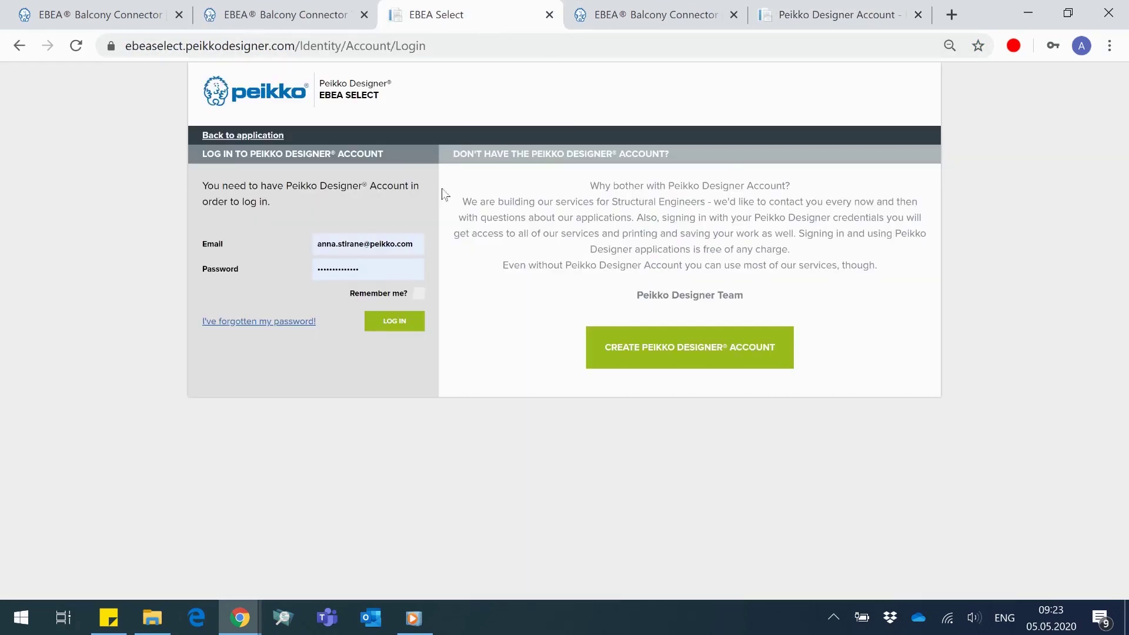
- Log in, then add 3 EBEA-100 connectors to the list
{"action": "left_click", "coordinate": [395, 322]}
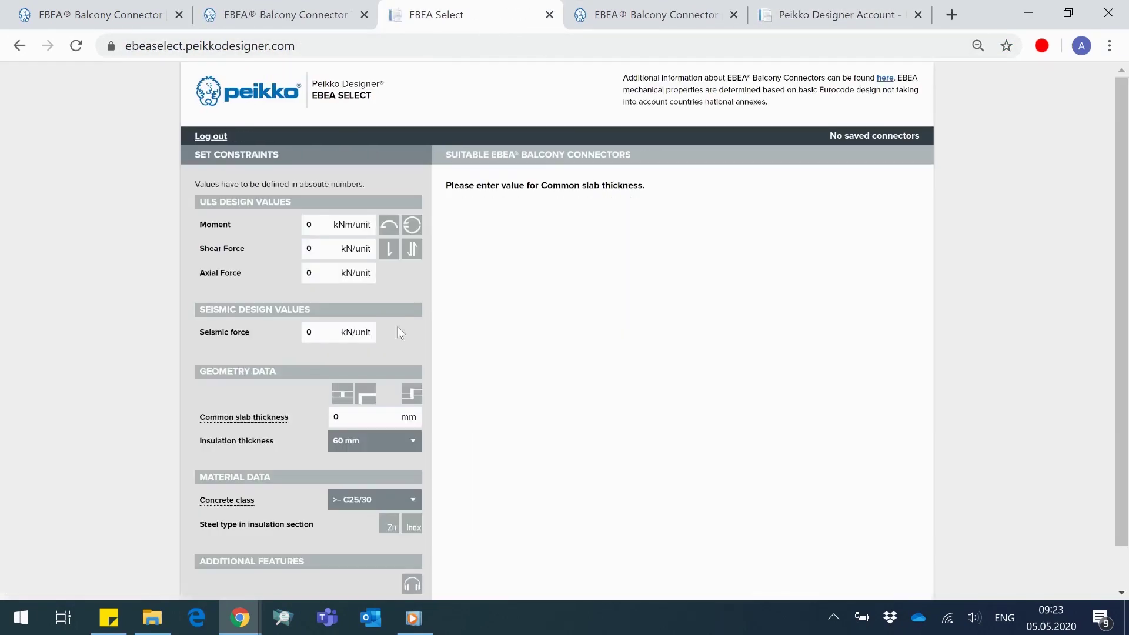
{"action": "scroll", "coordinate": [579, 464], "scroll_direction": "down", "scroll_amount": 1}
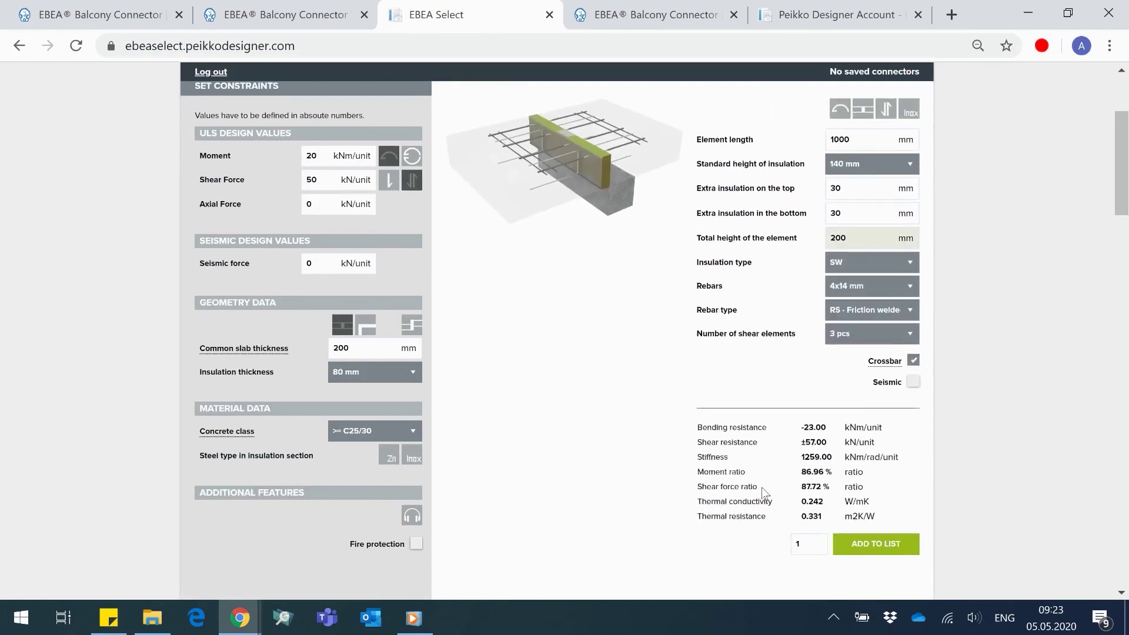
{"action": "scroll", "coordinate": [764, 493], "scroll_direction": "down", "scroll_amount": 3}
{"action": "left_click", "coordinate": [811, 369]}
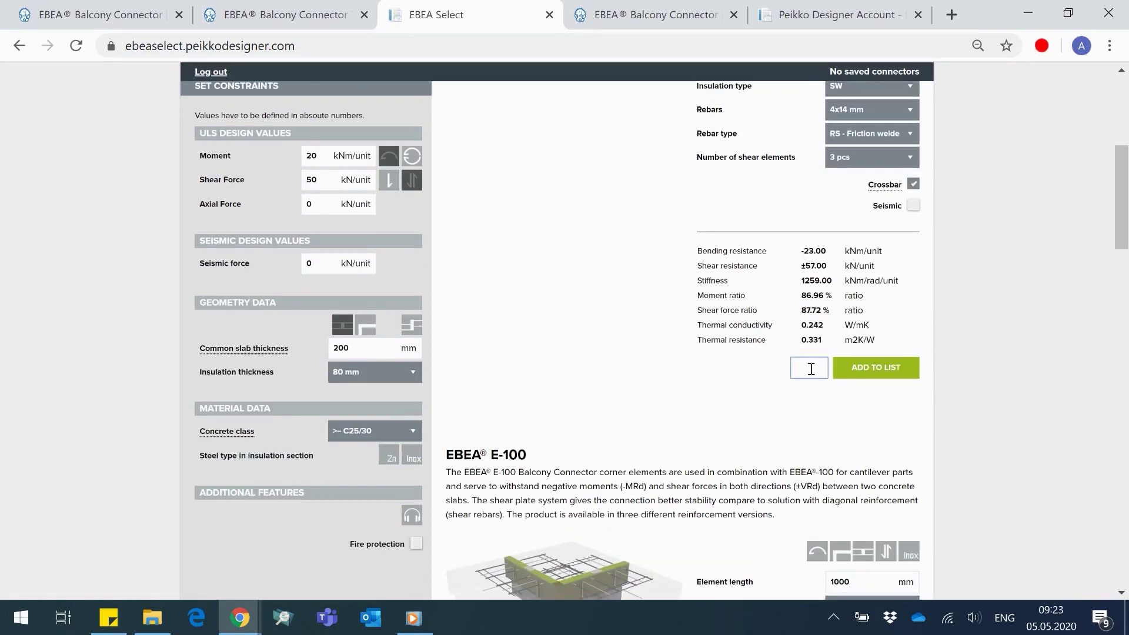
{"action": "type", "text": "3"}
{"action": "left_click", "coordinate": [870, 370]}
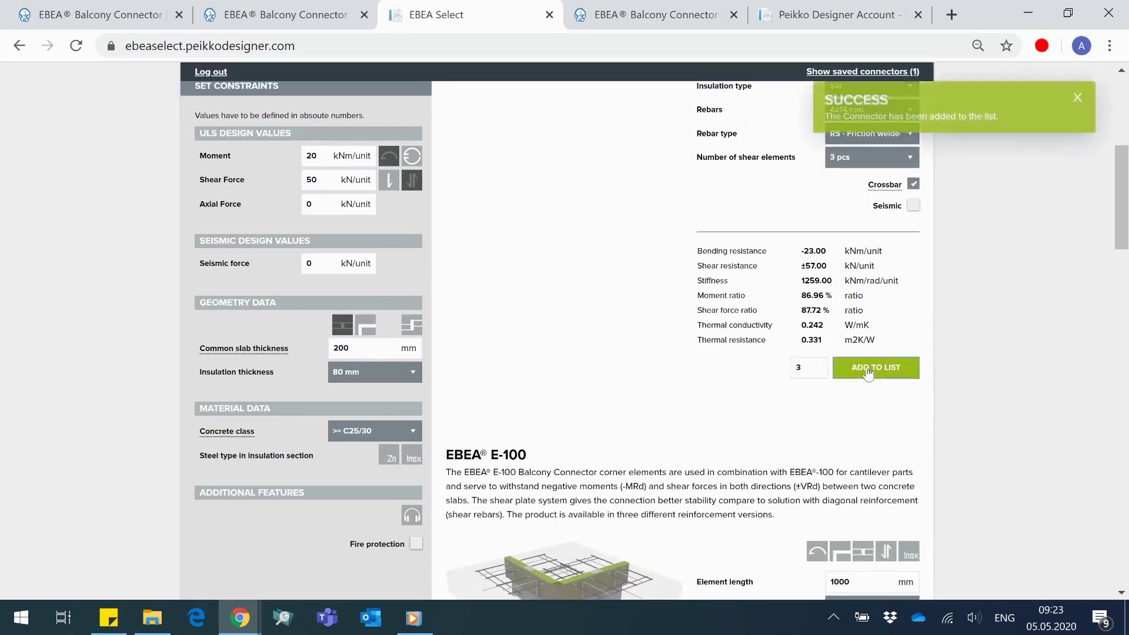
- Show the saved connectors and save the project data
{"action": "left_click", "coordinate": [877, 72]}
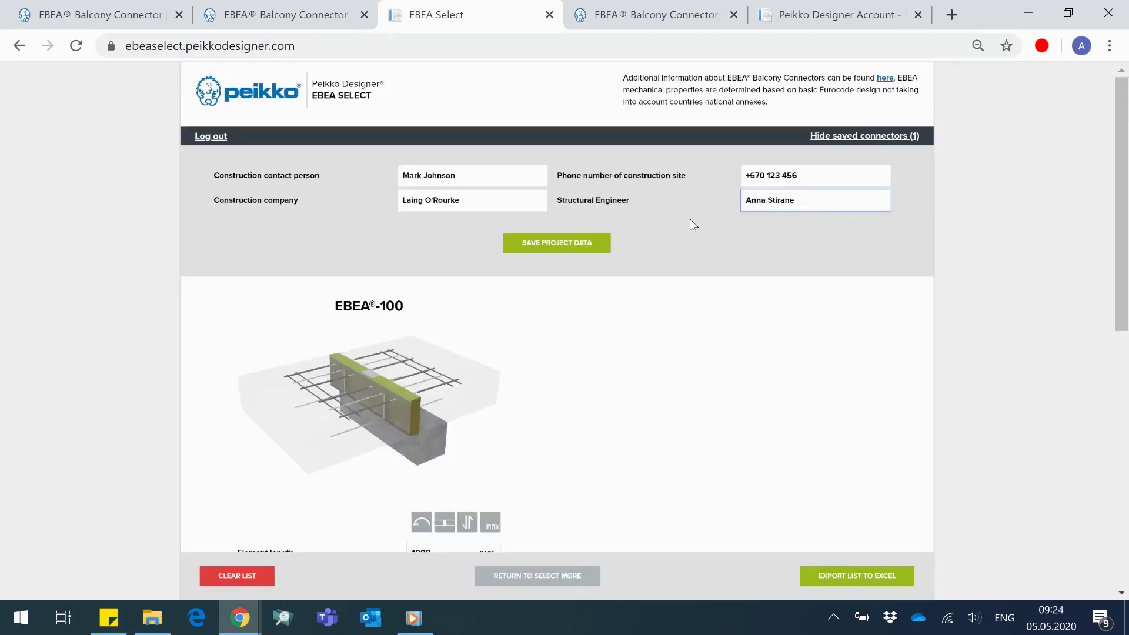
{"action": "left_click", "coordinate": [586, 245]}
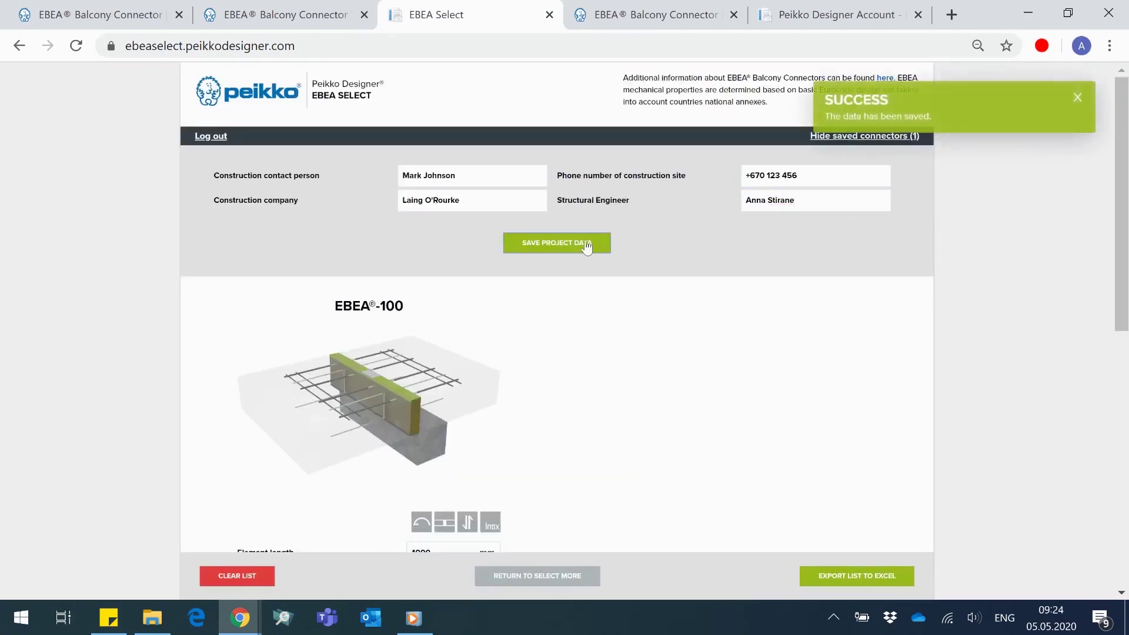
{"action": "scroll", "coordinate": [582, 253], "scroll_direction": "down", "scroll_amount": 6}
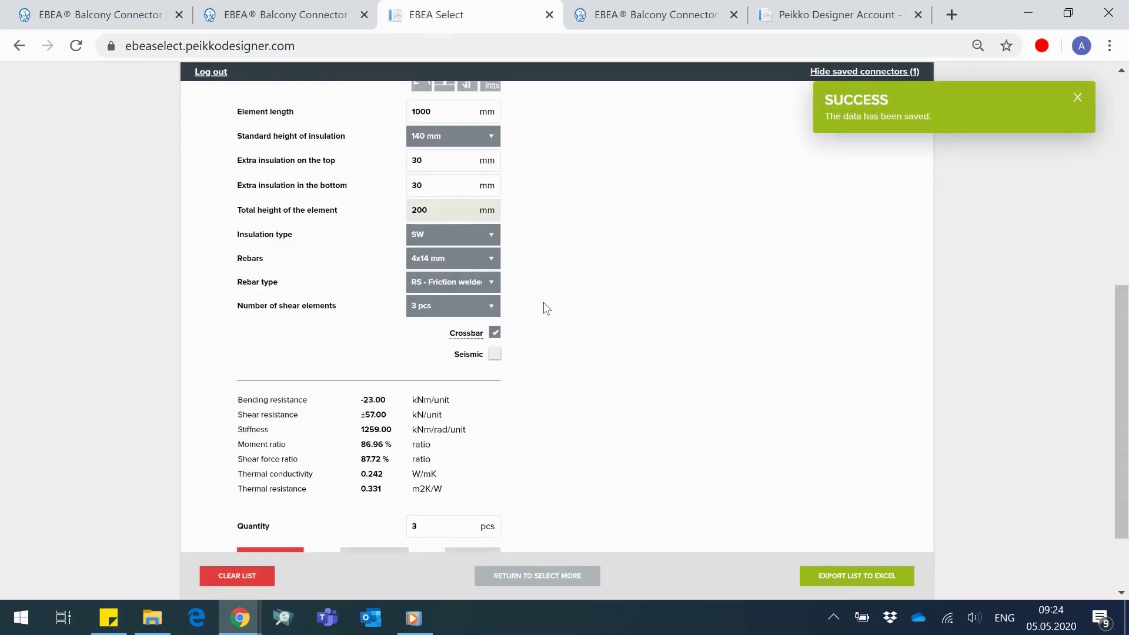
{"action": "scroll", "coordinate": [544, 309], "scroll_direction": "down", "scroll_amount": 2}
- Update the saved EBEA-100 to quantity 5 with 4 pcs shear elements, then export to Excel
{"action": "left_click", "coordinate": [439, 419]}
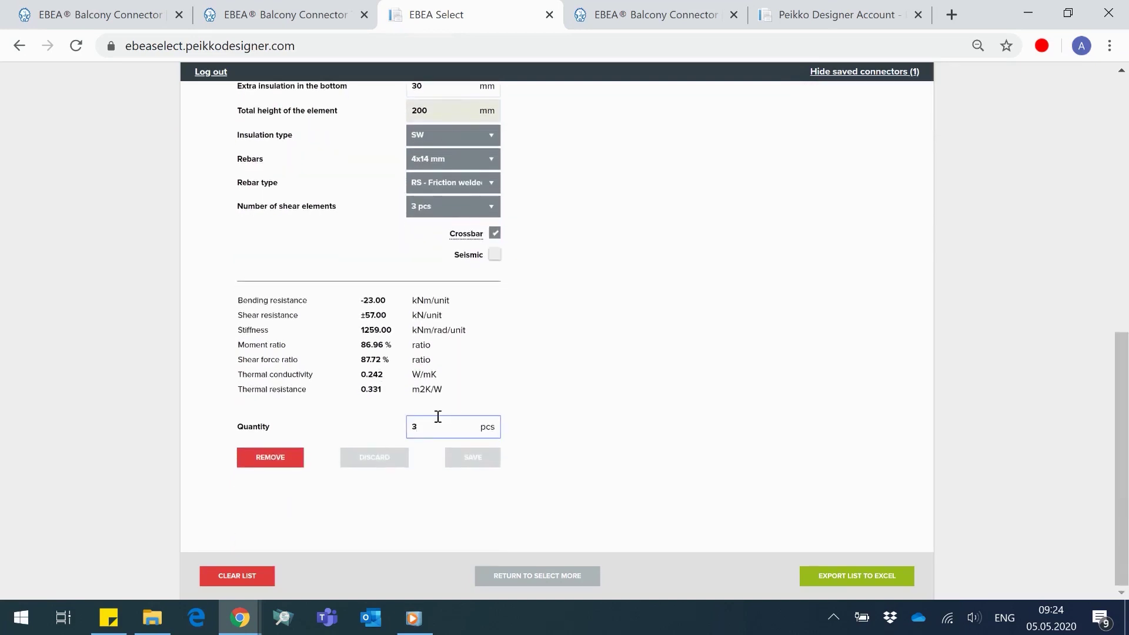
{"action": "type", "text": "5"}
{"action": "left_click", "coordinate": [441, 212]}
{"action": "left_click", "coordinate": [441, 259]}
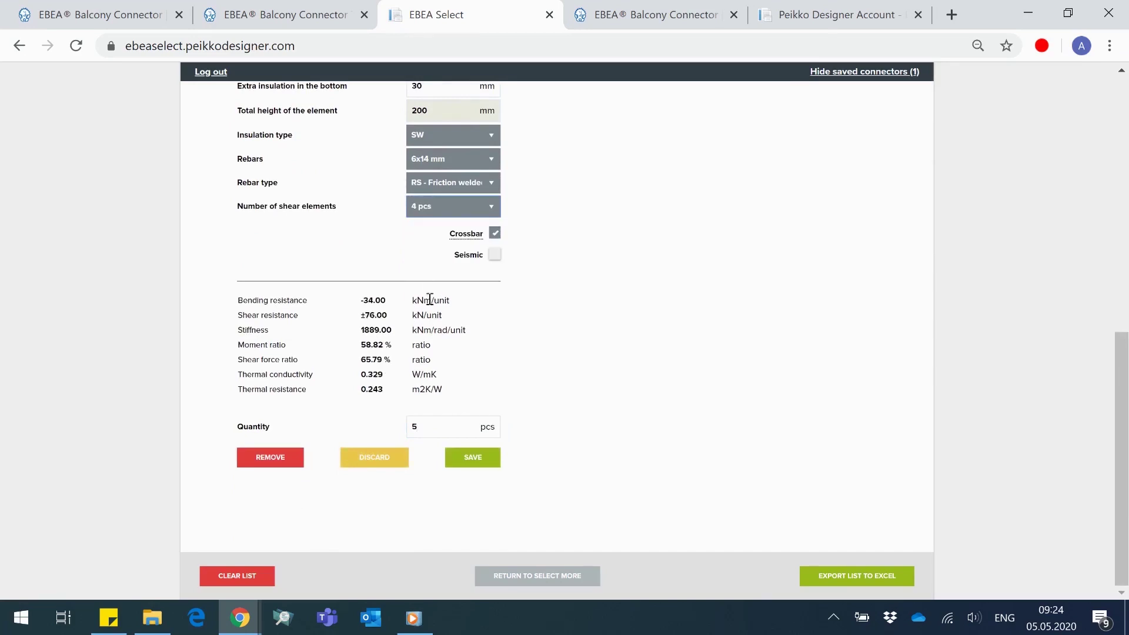
{"action": "left_click", "coordinate": [464, 458]}
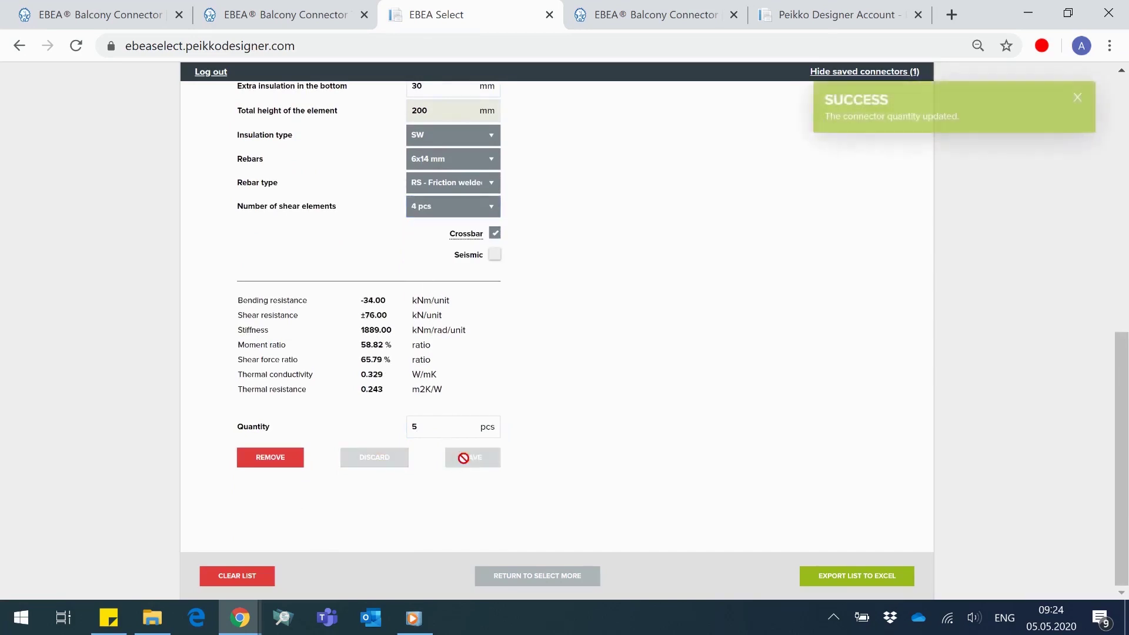
{"action": "left_click", "coordinate": [841, 579]}
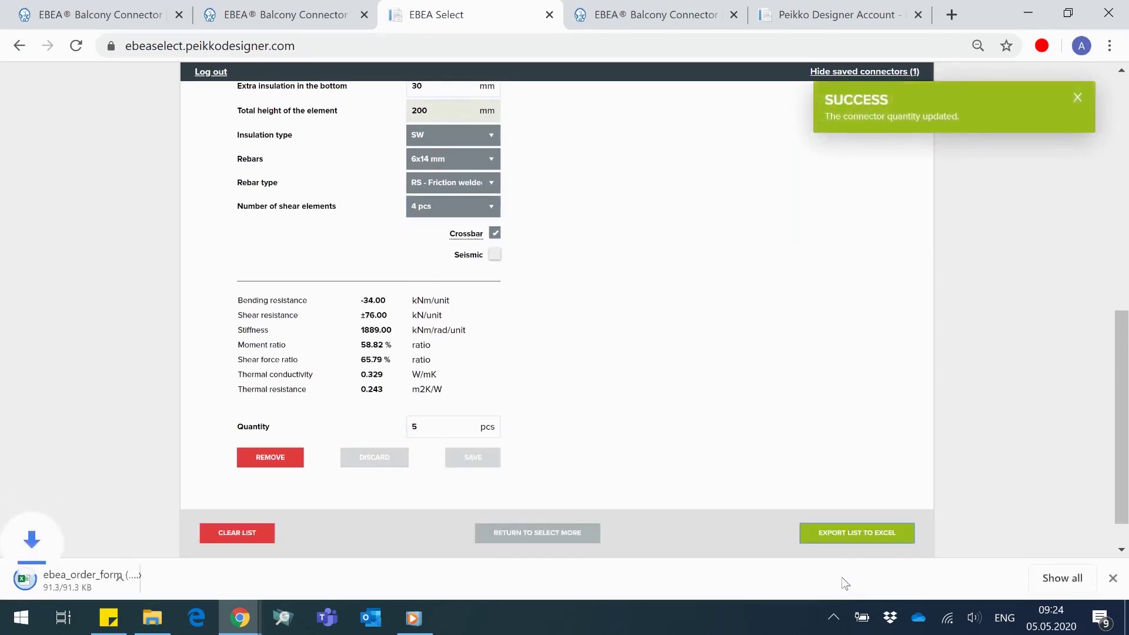
- Open the downloaded ebea_order_form in Excel and scroll to review the EBEA-100 row with quantity 5
{"action": "left_click", "coordinate": [134, 580]}
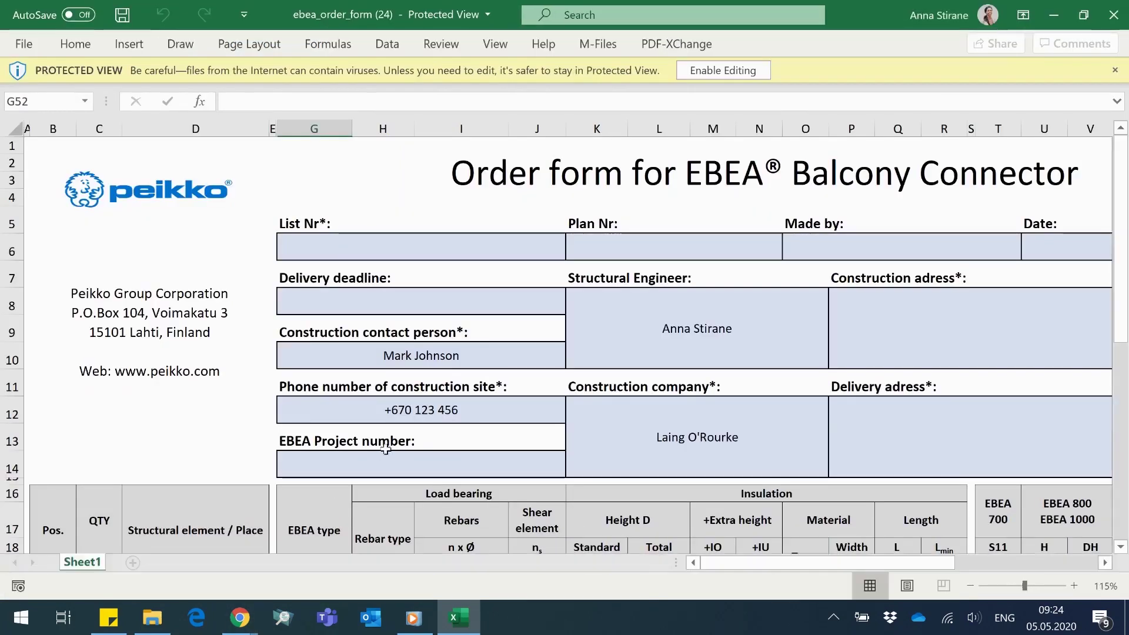
{"action": "scroll", "coordinate": [388, 452], "scroll_direction": "down", "scroll_amount": 1, "text": "ctrl"}
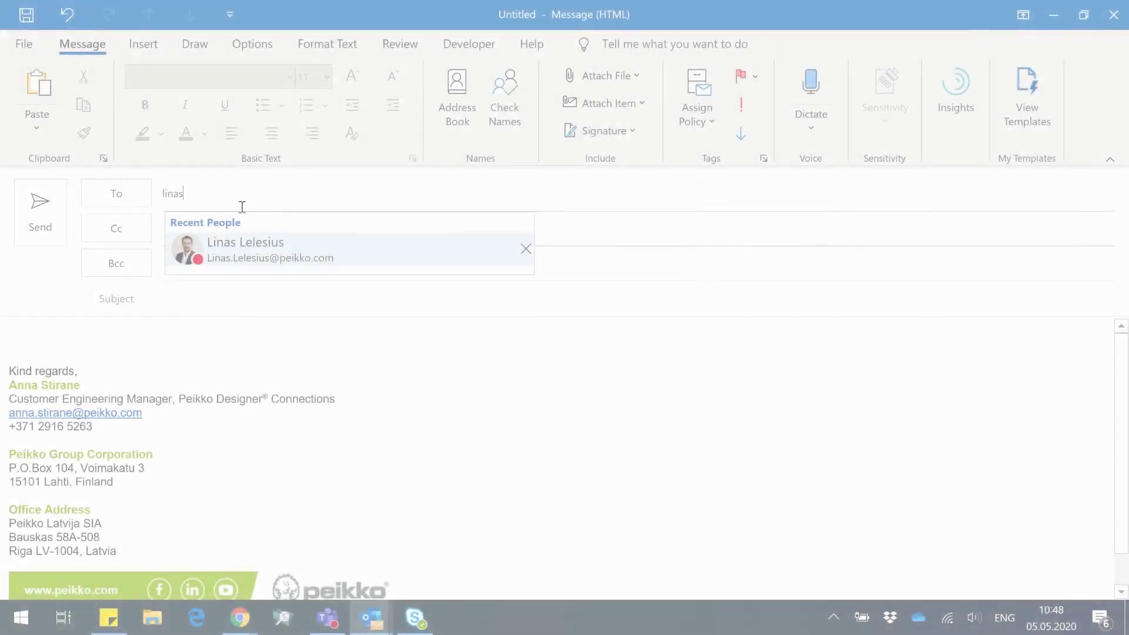
- Accept the suggested recipient and paste the price-and-production-times request into the email body
{"action": "key", "text": "Return"}
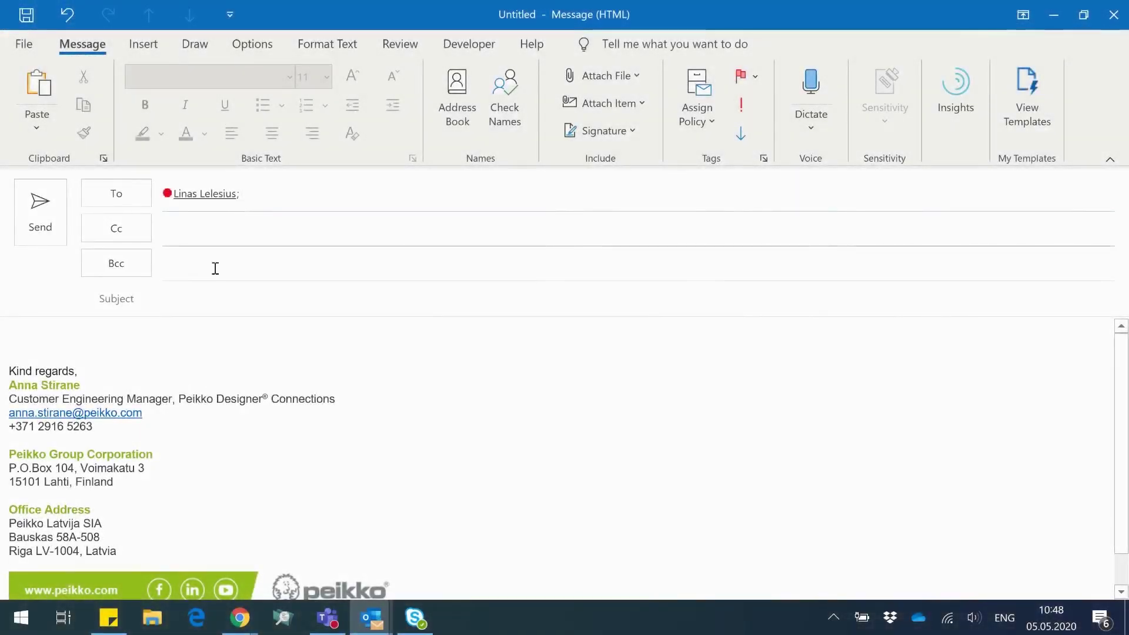
{"action": "left_click", "coordinate": [130, 331]}
{"action": "type", "text": "Hi Linas,  Please give us a price offering and production times for the selected EBEA Balcony Connectors.  Thanks in advance!"}
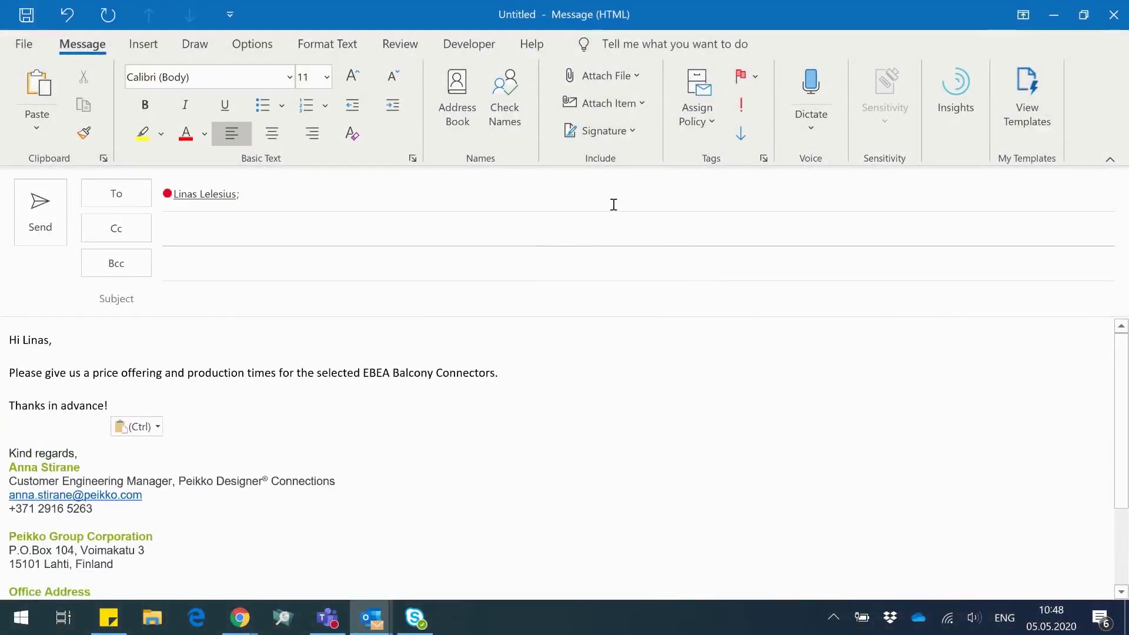
- Attach RFQ_project1.xlsx from this PC and set the subject to 'RFQ for EBEA'
{"action": "left_click", "coordinate": [582, 77]}
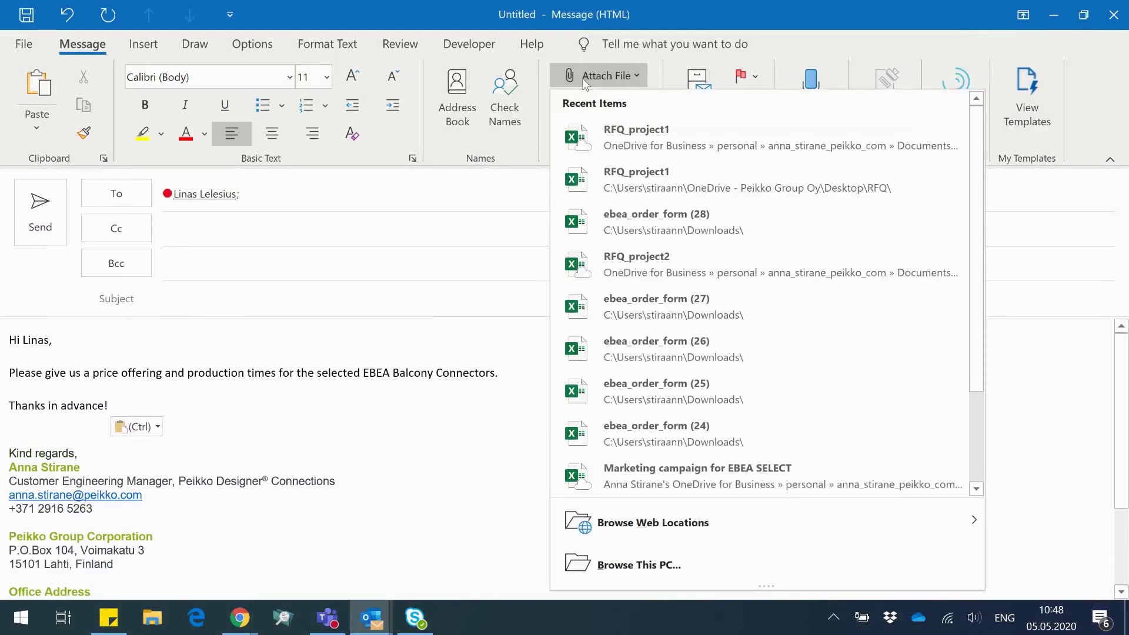
{"action": "left_click", "coordinate": [665, 562]}
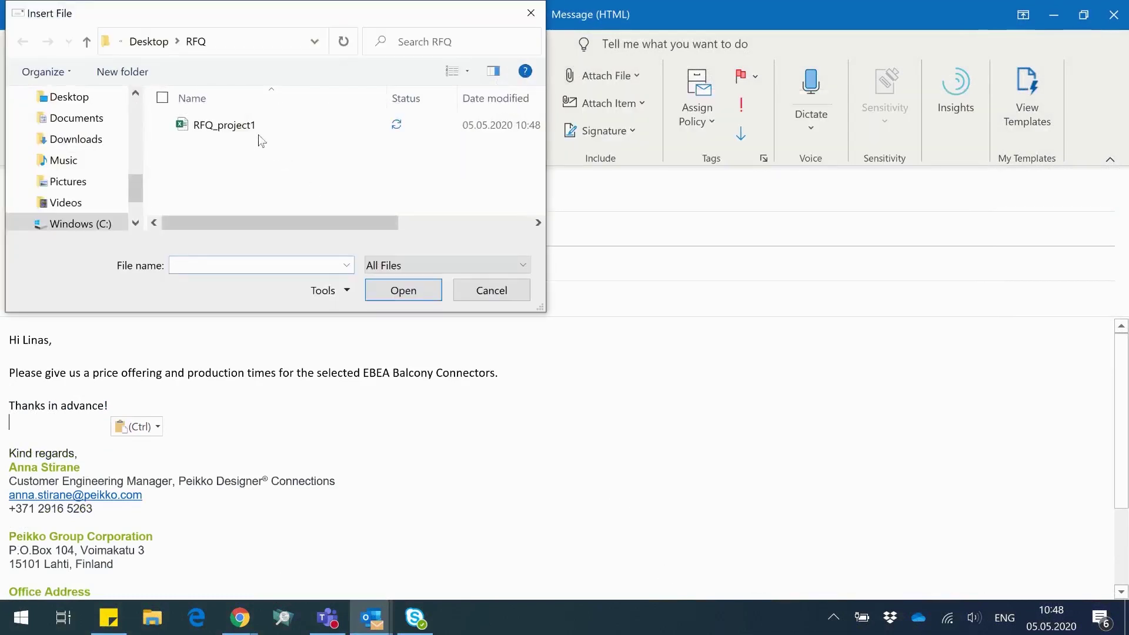
{"action": "left_click", "coordinate": [252, 129]}
{"action": "left_click", "coordinate": [404, 291]}
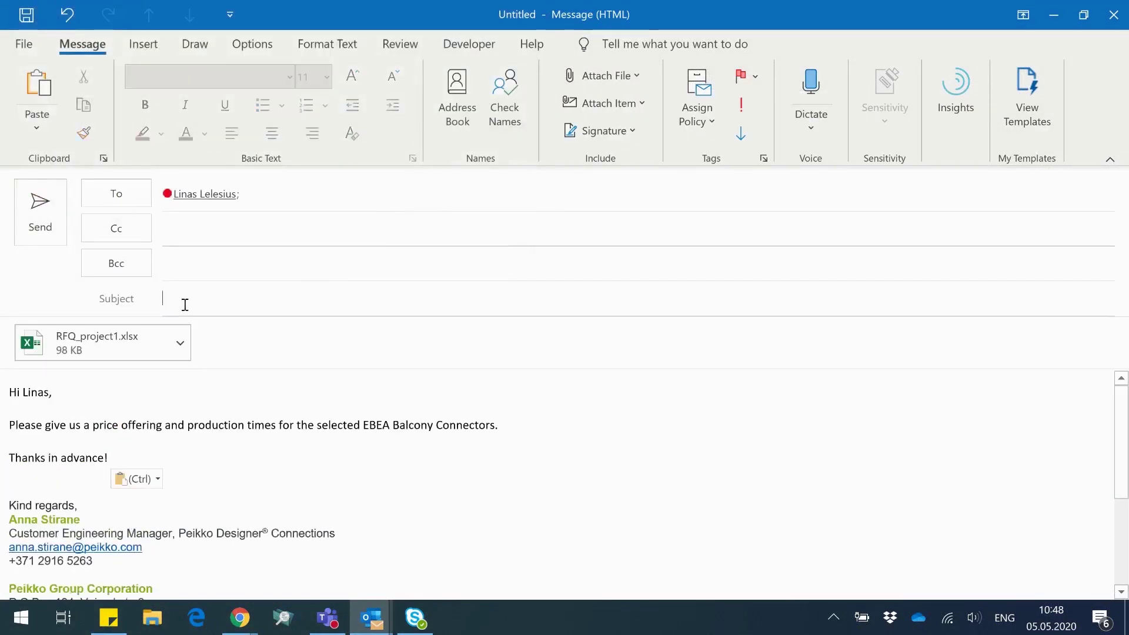
{"action": "left_click", "coordinate": [184, 304]}
{"action": "type", "text": "RFQ for EBEA"}
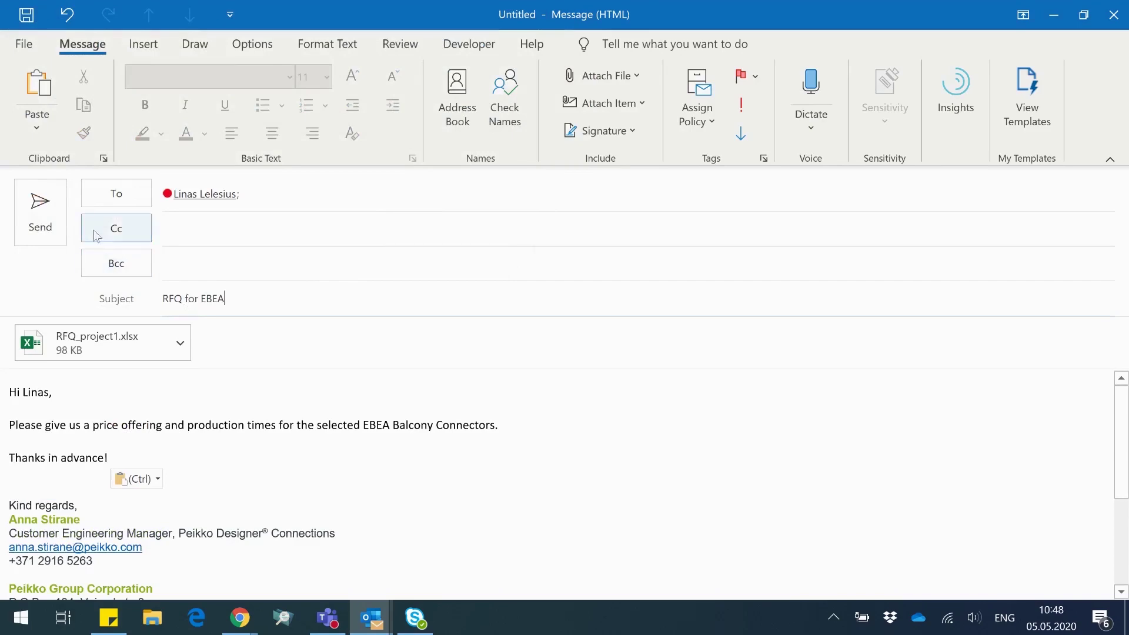